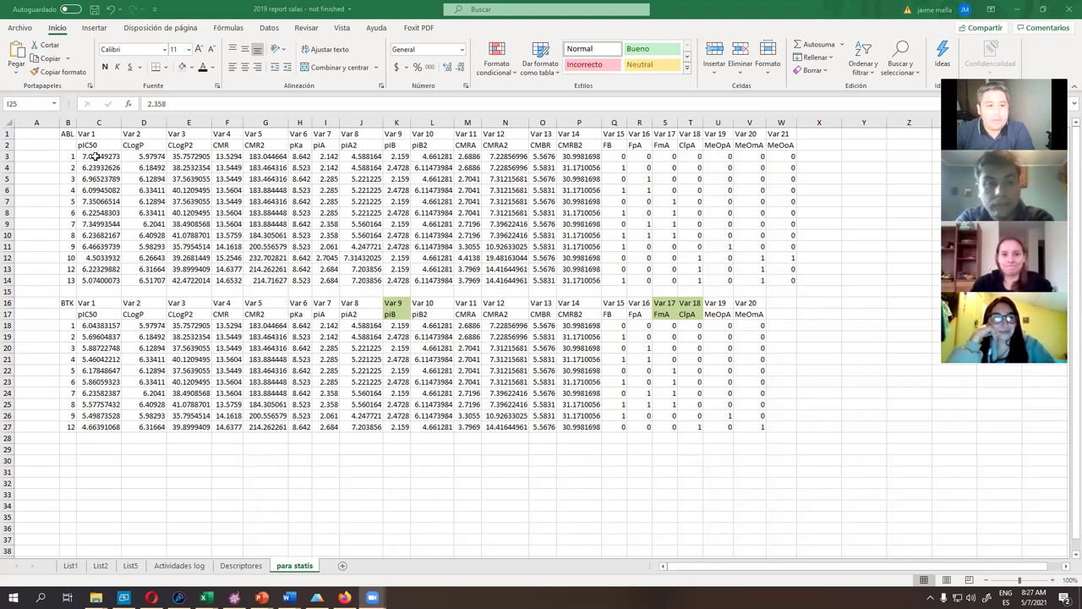
Examine the pIC50 activity values and the physicochemical descriptor columns of the ABL compounds on the para statis sheet.
{"action": "key", "text": "alt+Tab"}
{"action": "left_click_drag", "start_coordinate": [105, 145], "coordinate": [112, 281]}
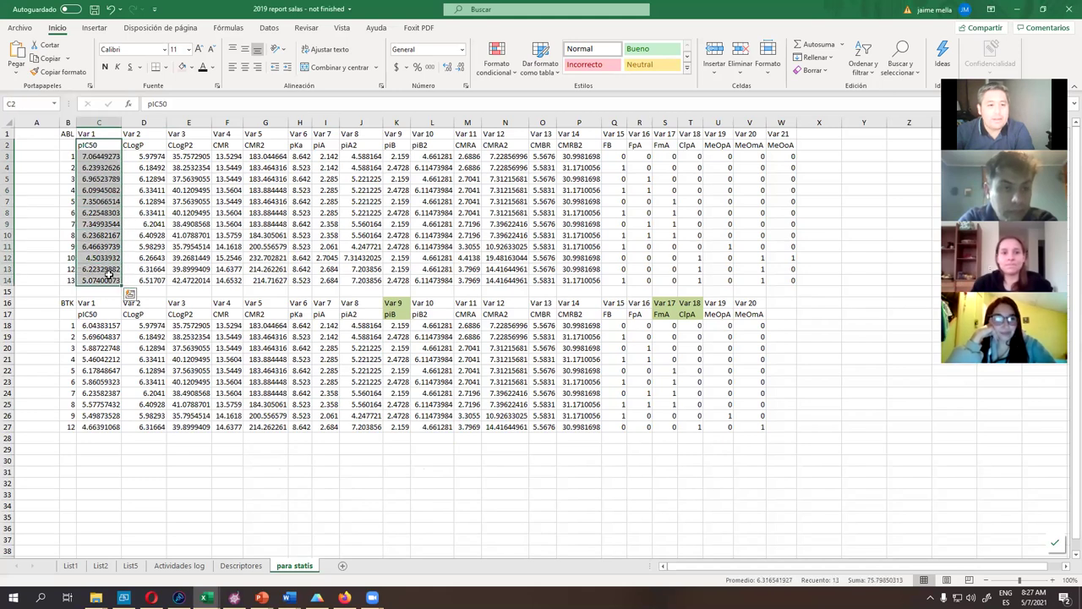
{"action": "left_click", "coordinate": [67, 134]}
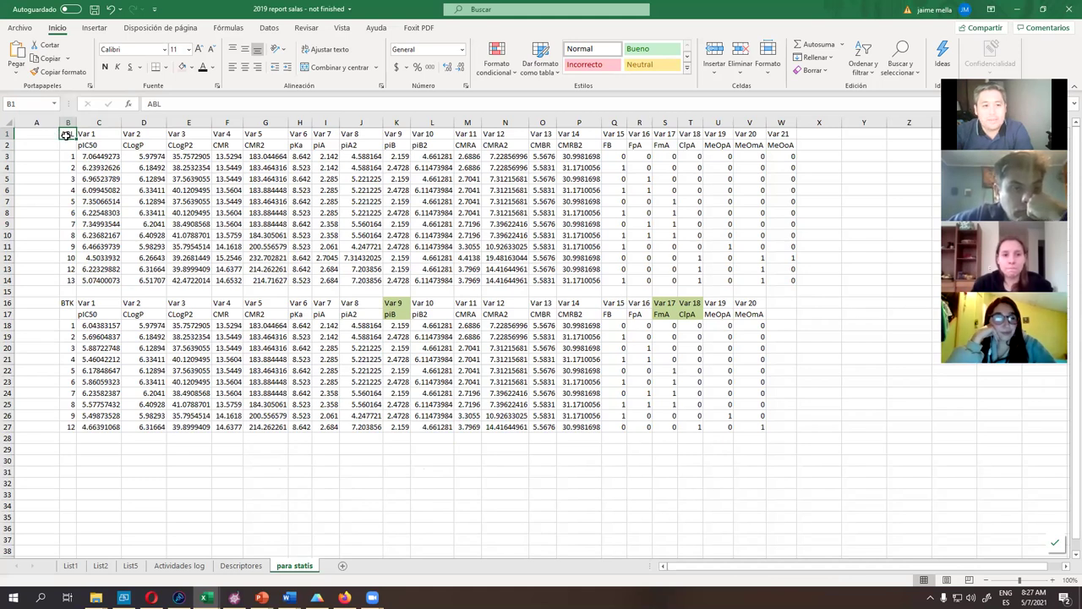
{"action": "left_click_drag", "start_coordinate": [101, 145], "coordinate": [105, 275]}
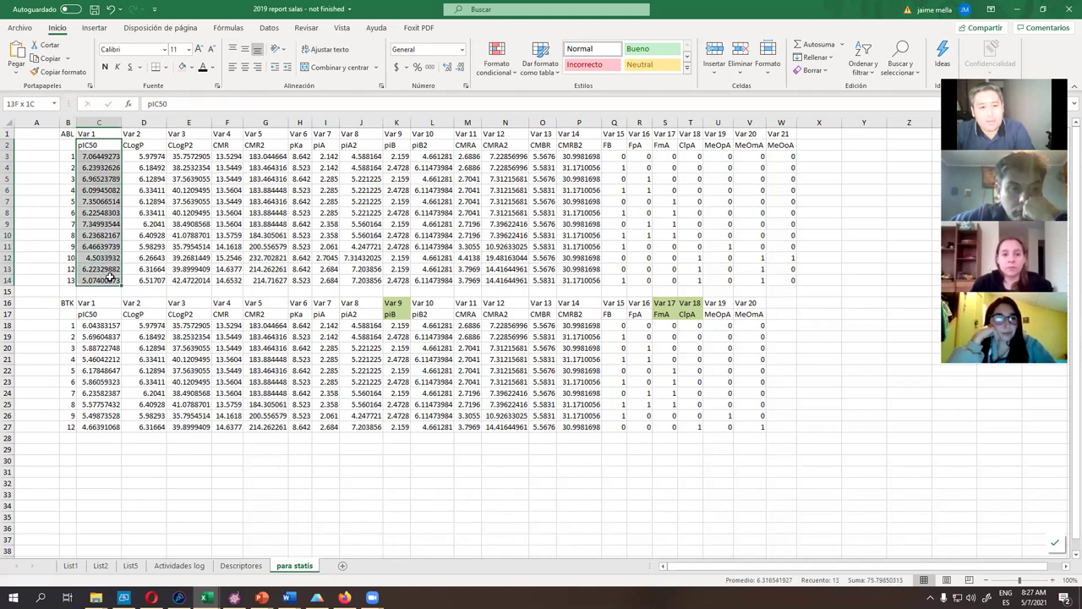
{"action": "left_click", "coordinate": [105, 297]}
{"action": "left_click", "coordinate": [97, 158]}
{"action": "left_click", "coordinate": [89, 201]}
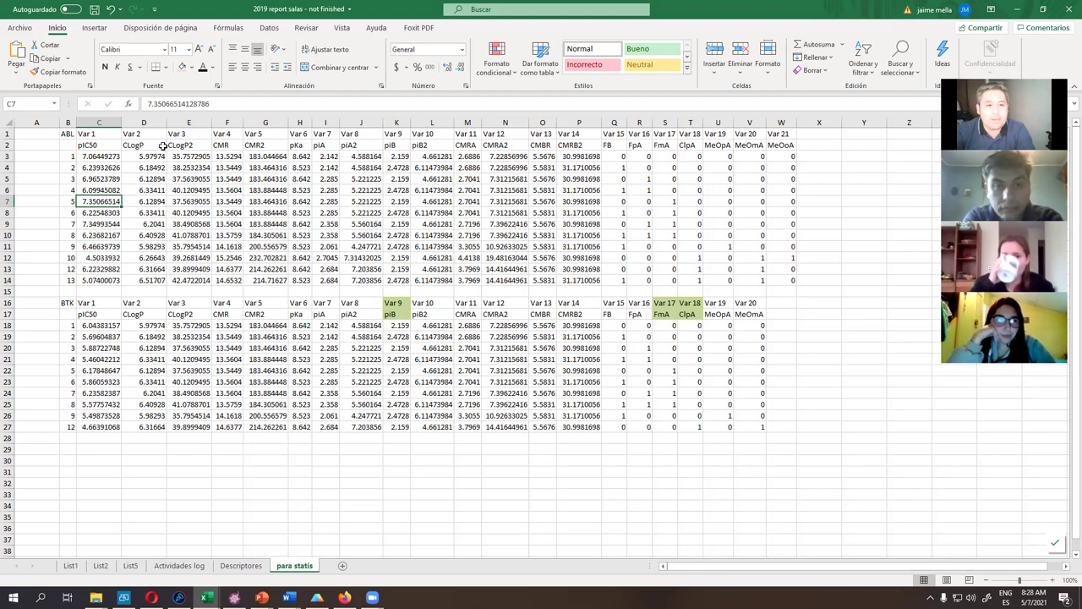
{"action": "left_click_drag", "start_coordinate": [154, 150], "coordinate": [150, 281]}
{"action": "left_click_drag", "start_coordinate": [192, 146], "coordinate": [195, 279]}
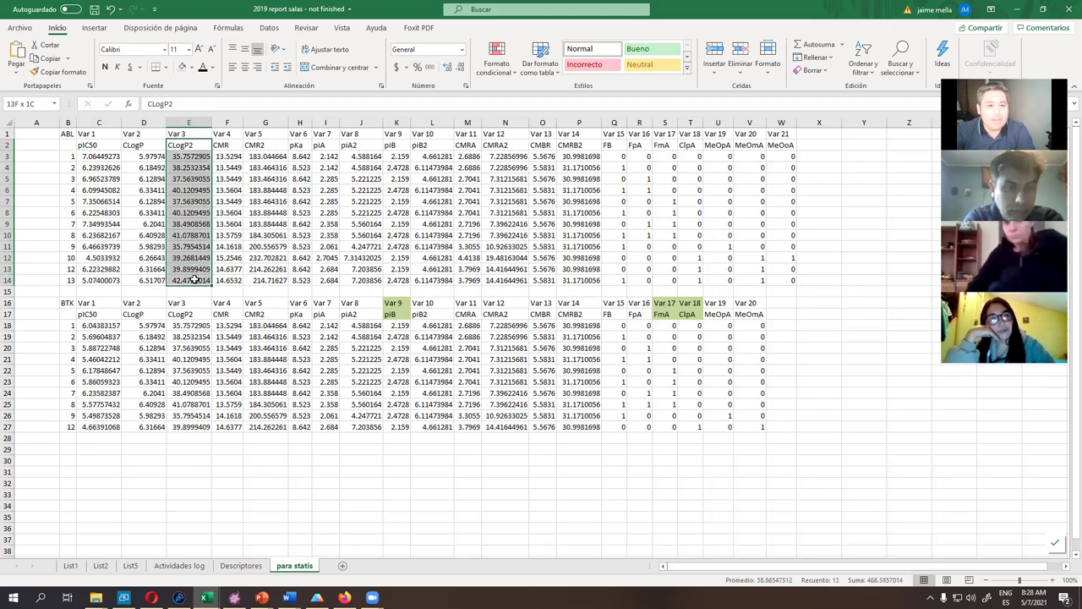
{"action": "left_click", "coordinate": [189, 223]}
{"action": "left_click_drag", "start_coordinate": [234, 150], "coordinate": [238, 202]}
{"action": "left_click_drag", "start_coordinate": [300, 157], "coordinate": [321, 218]}
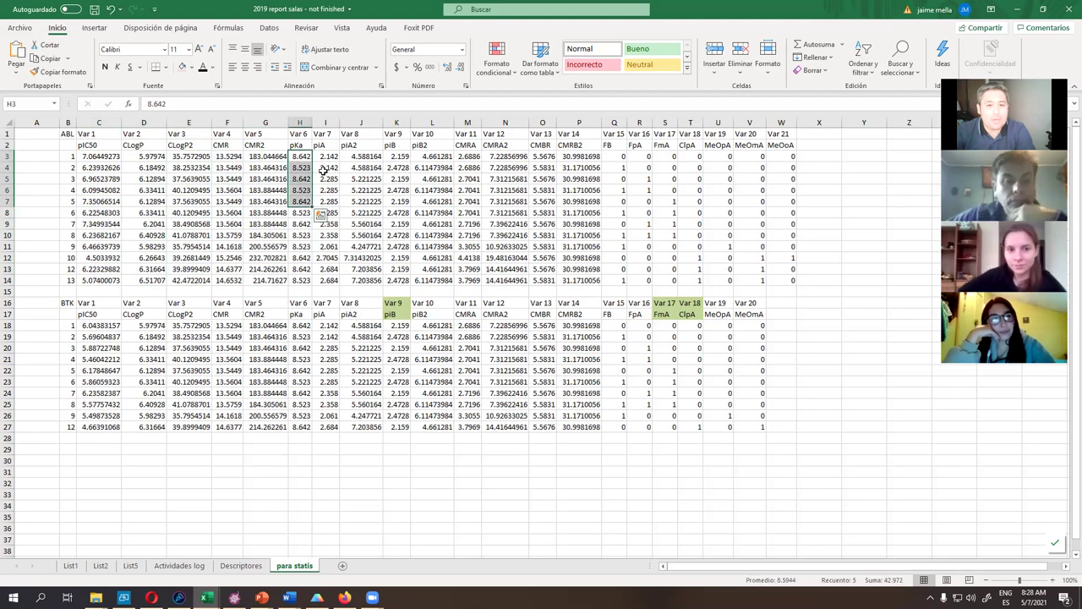
{"action": "left_click_drag", "start_coordinate": [321, 147], "coordinate": [379, 186]}
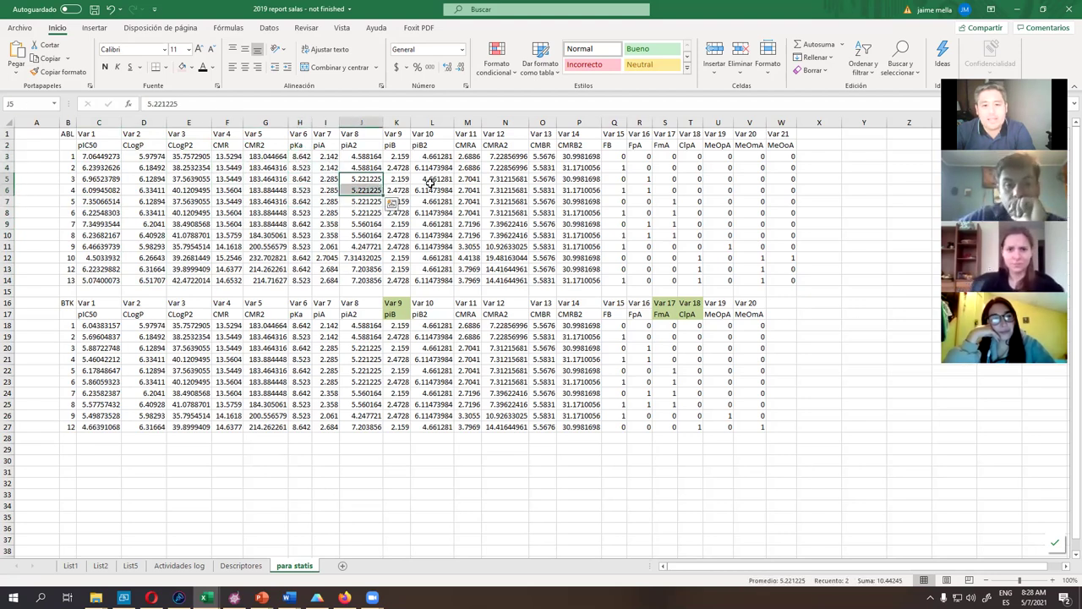
Examine the ABL indicator variables Var 15 to Var 21, from FB to MeOoA, and their 0/1 coding per compound.
{"action": "left_click_drag", "start_coordinate": [620, 157], "coordinate": [787, 277]}
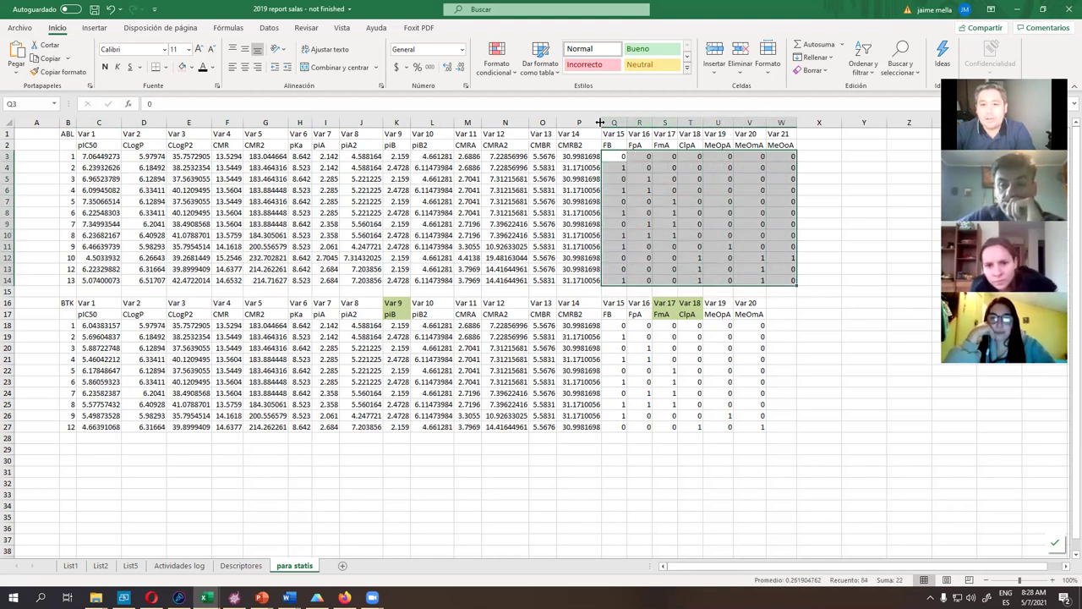
{"action": "left_click", "coordinate": [635, 155]}
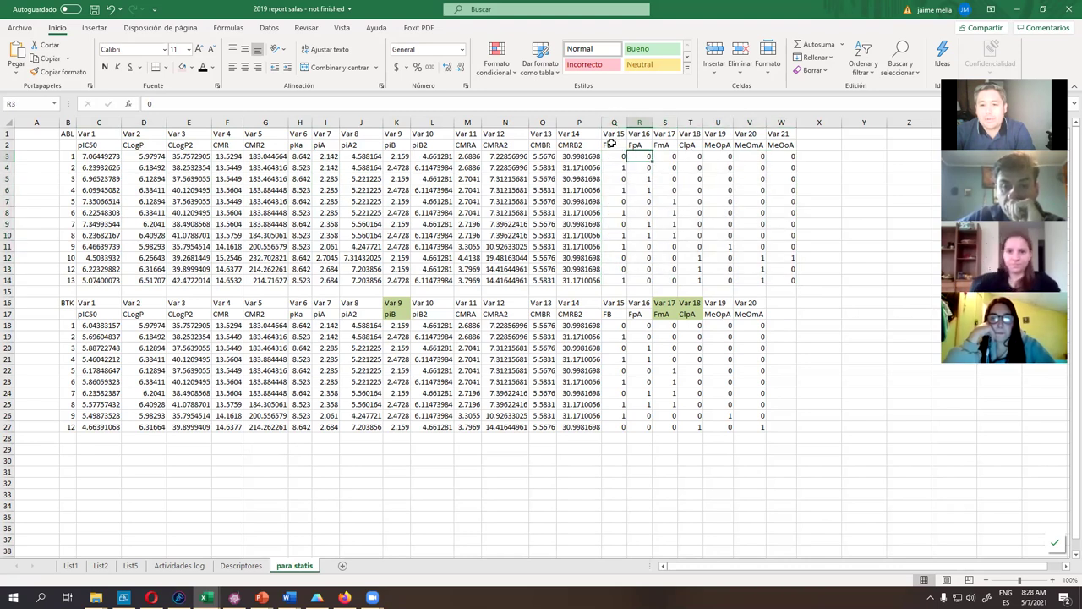
{"action": "left_click", "coordinate": [614, 145]}
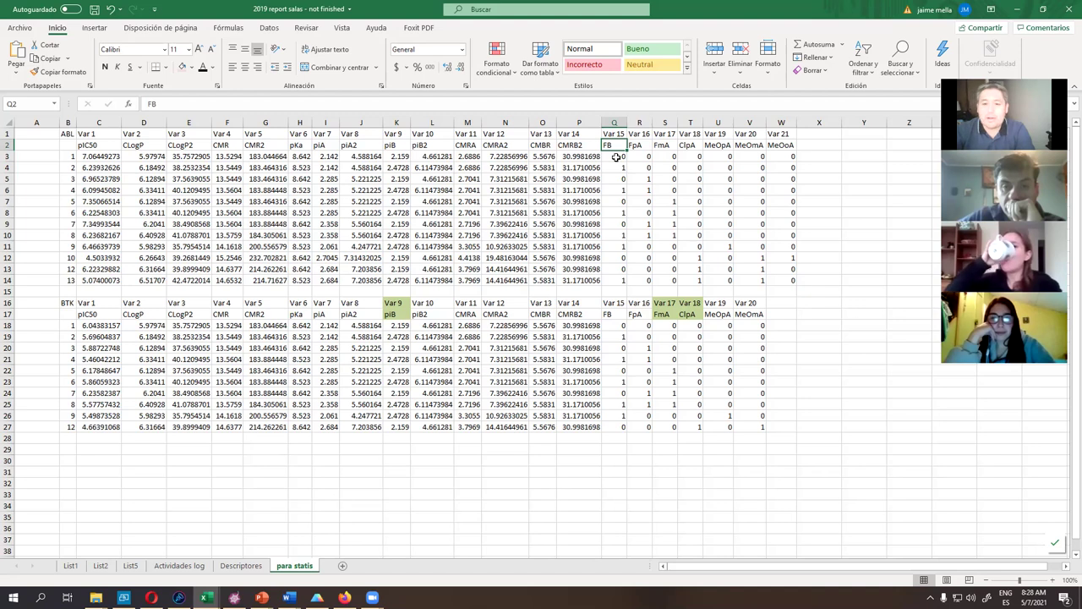
{"action": "left_click", "coordinate": [634, 145]}
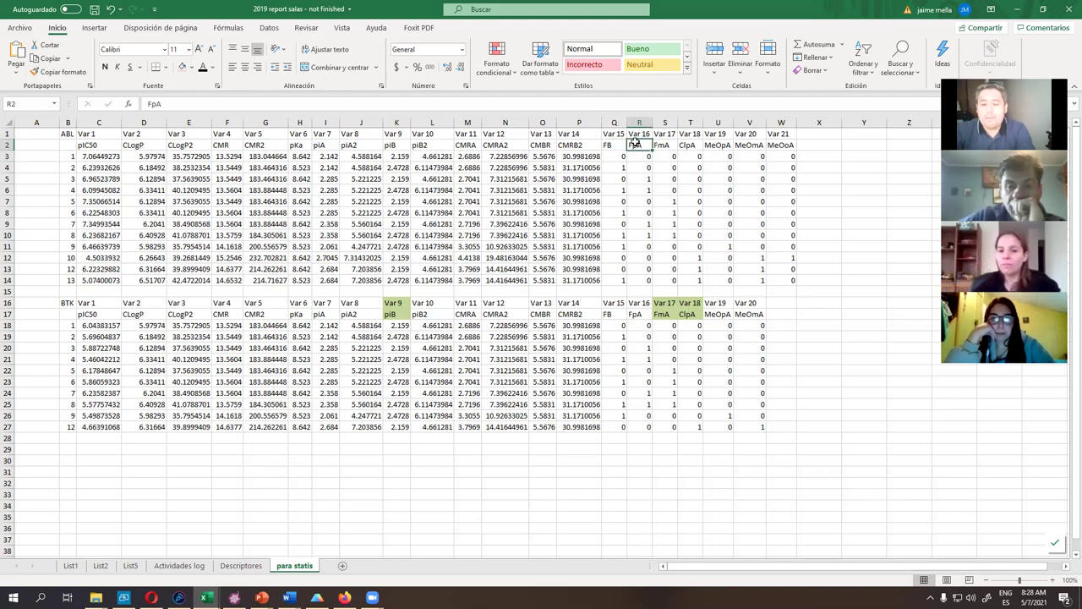
{"action": "left_click", "coordinate": [641, 156]}
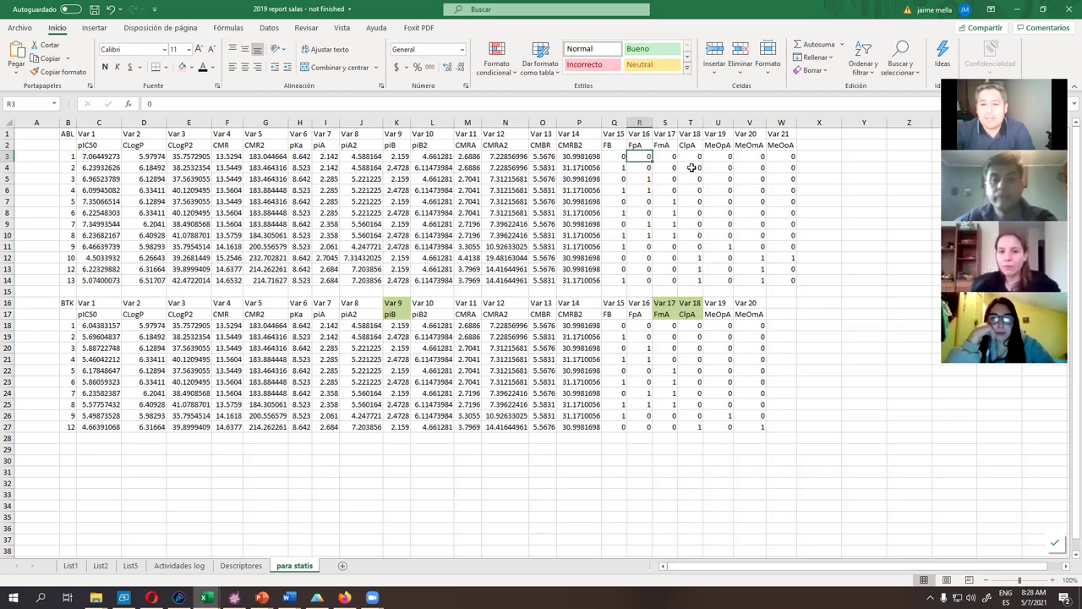
{"action": "left_click", "coordinate": [637, 168]}
{"action": "left_click", "coordinate": [668, 201]}
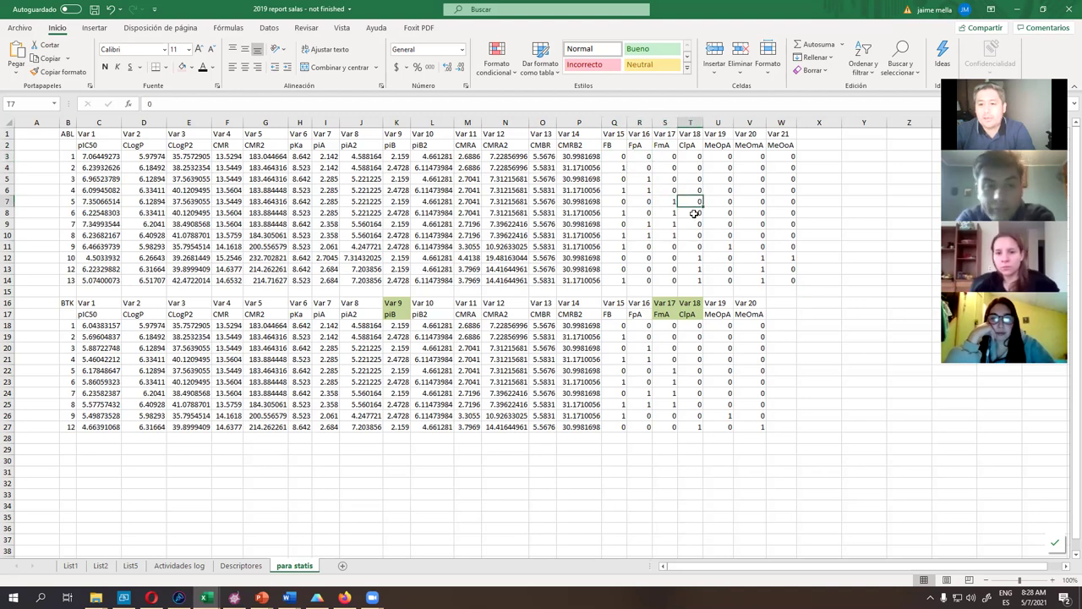
{"action": "left_click", "coordinate": [691, 212]}
{"action": "left_click", "coordinate": [726, 236]}
{"action": "left_click", "coordinate": [749, 246]}
{"action": "left_click", "coordinate": [790, 281]}
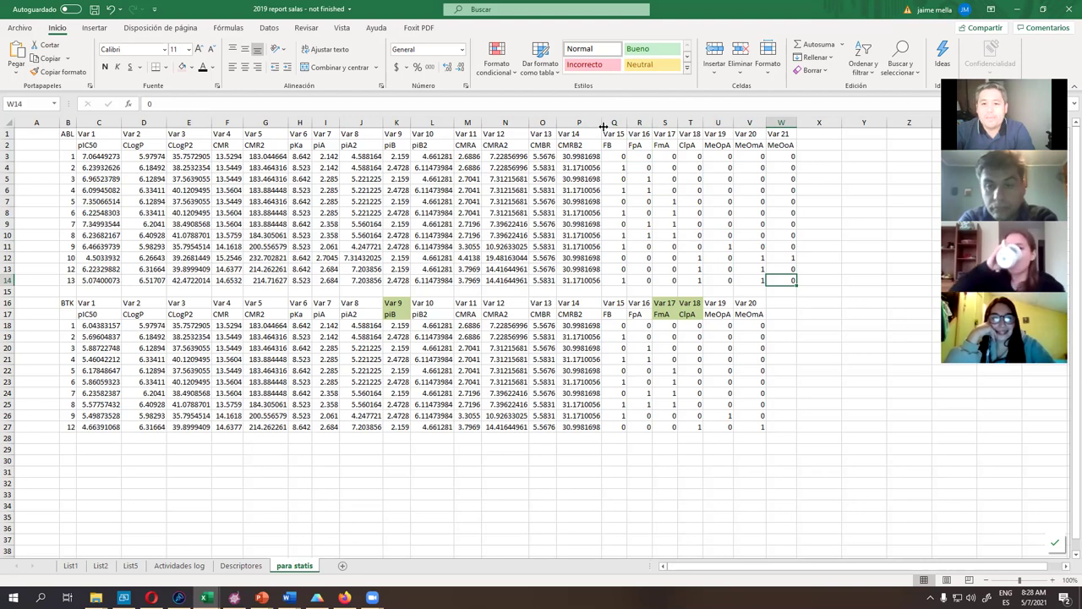
Select the ABL pIC50 values together with the Var 15 to Var 21 values and look through the available data and formula tools.
{"action": "left_click", "coordinate": [268, 31]}
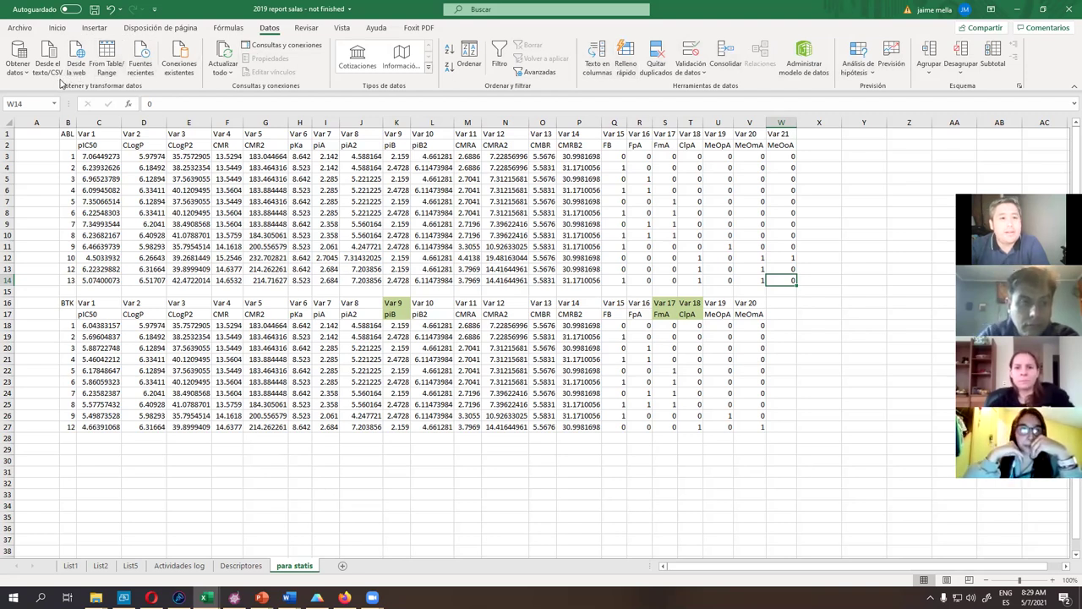
{"action": "left_click_drag", "start_coordinate": [108, 157], "coordinate": [121, 279]}
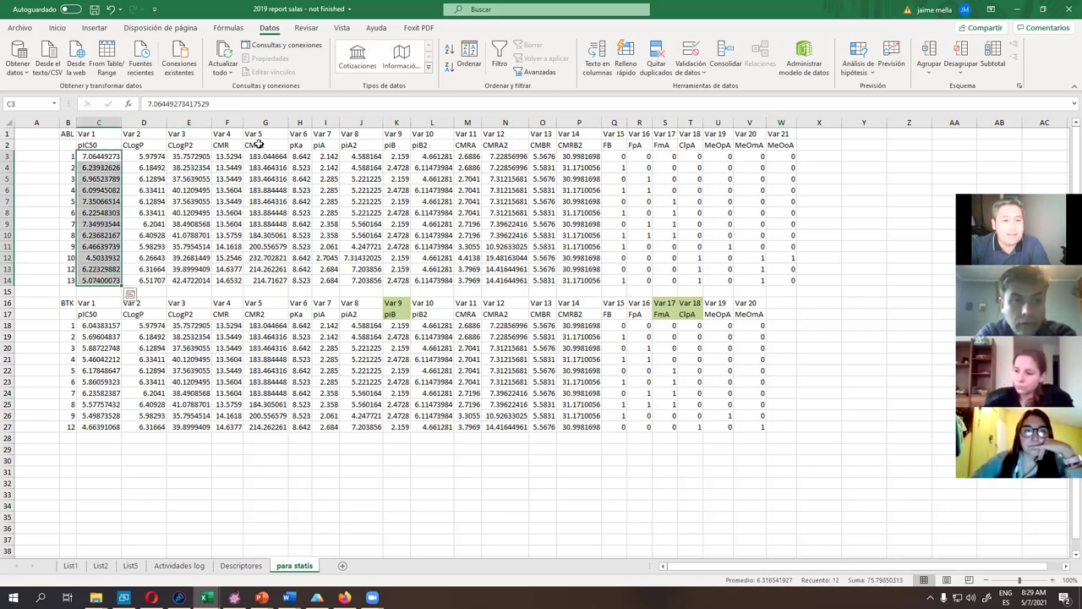
{"action": "left_click_drag", "start_coordinate": [612, 154], "coordinate": [774, 281]}
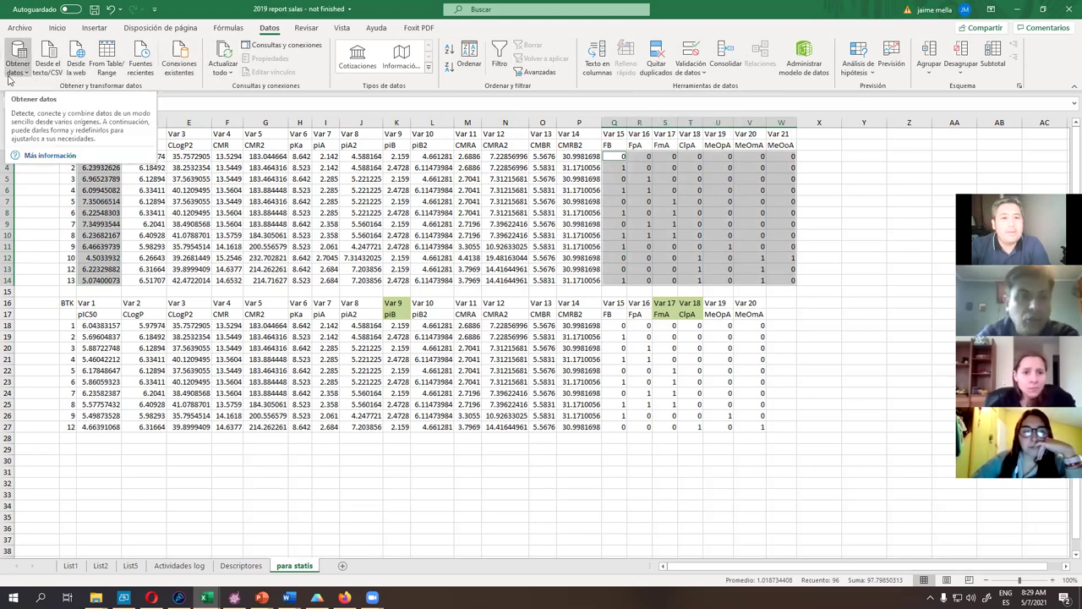
{"action": "left_click", "coordinate": [228, 27]}
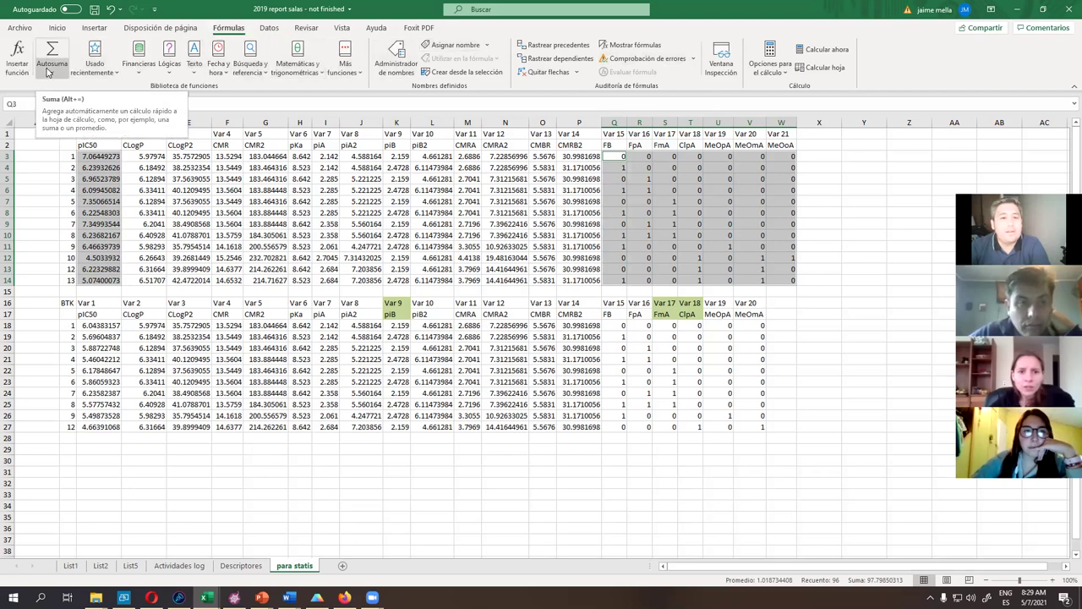
{"action": "right_click", "coordinate": [269, 31]}
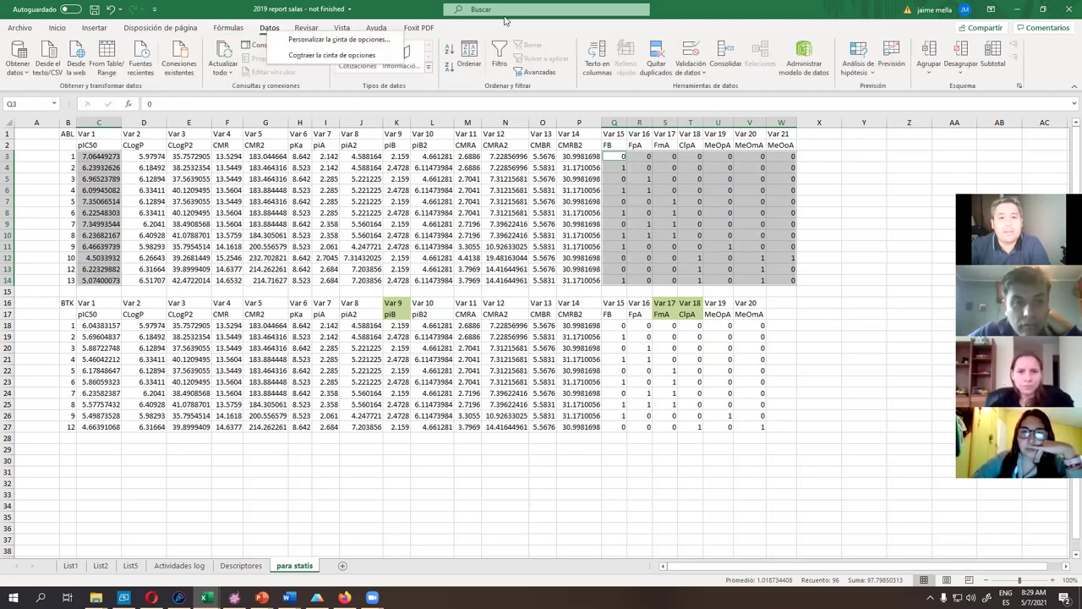
{"action": "left_click", "coordinate": [478, 35]}
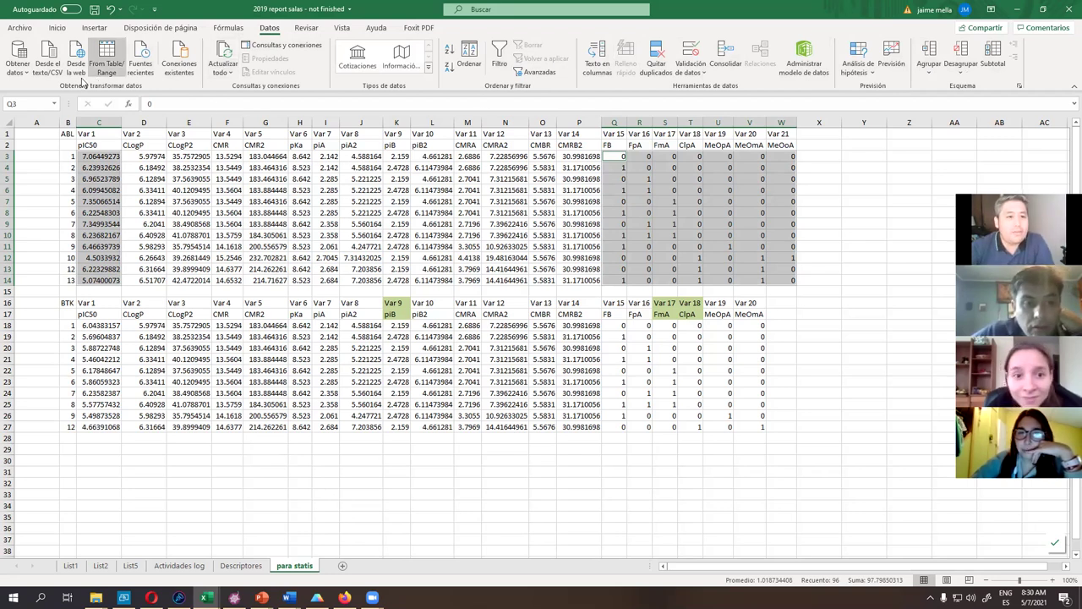
{"action": "left_click", "coordinate": [29, 75]}
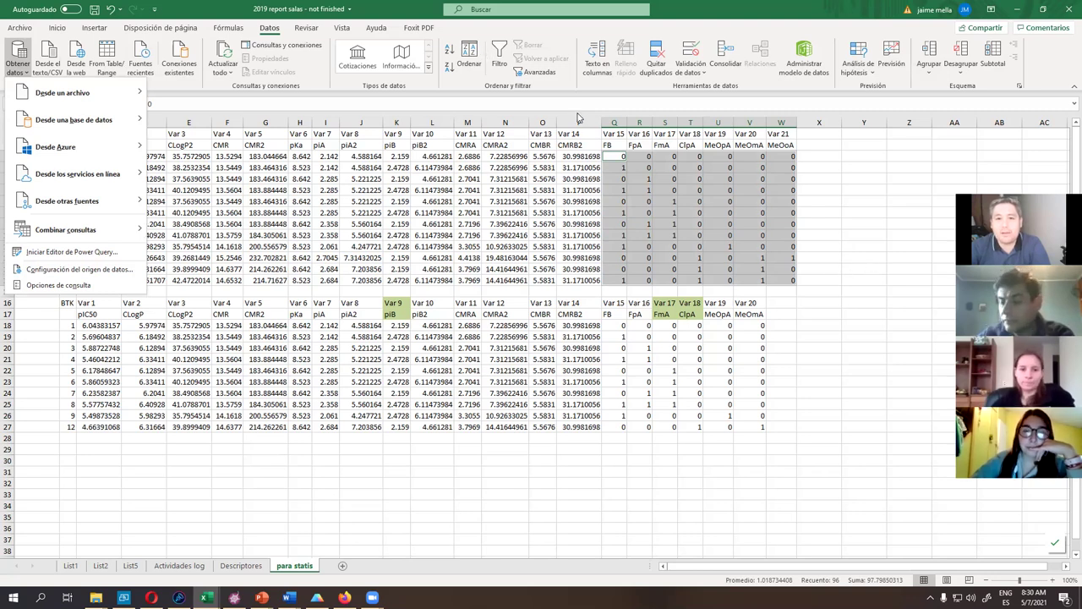
{"action": "left_click", "coordinate": [805, 269]}
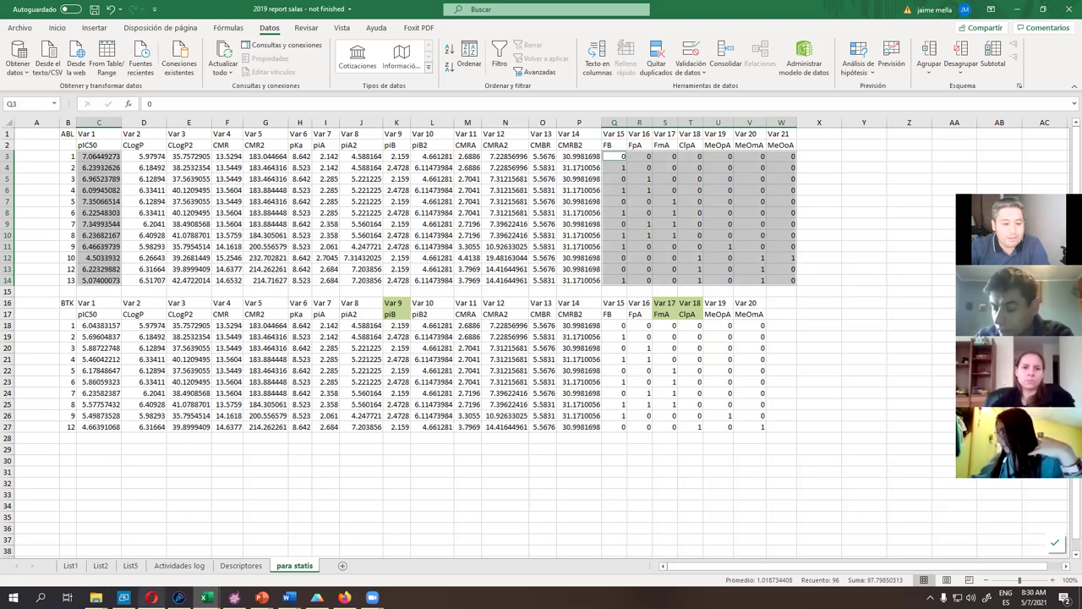
Switch to the Salas_Kinasa folder in File Explorer and open the ABL spreadsheet in STATISTICA.
{"action": "left_click", "coordinate": [96, 598]}
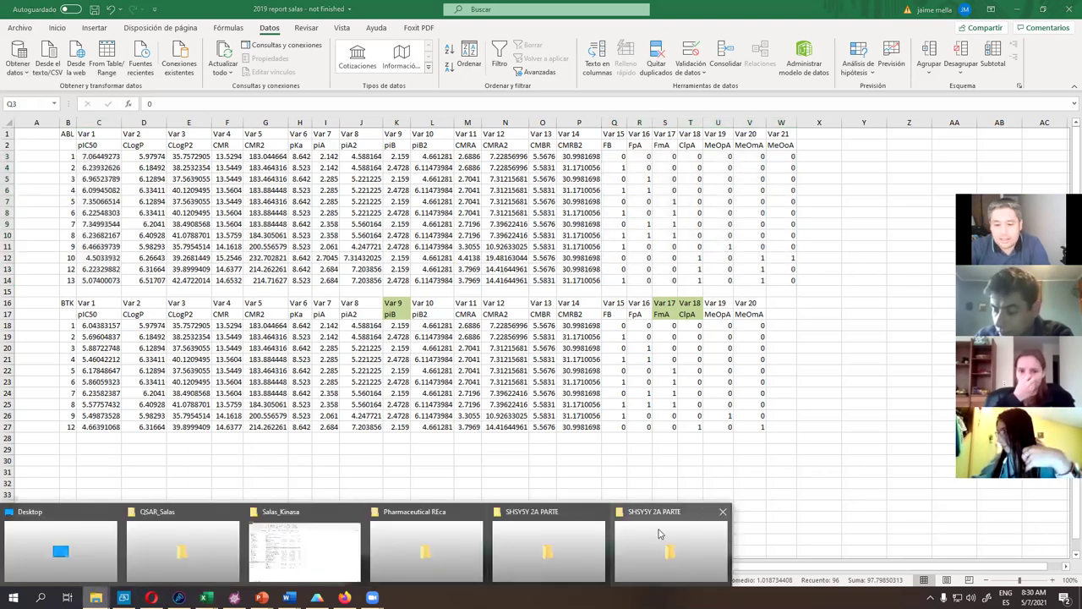
{"action": "left_click", "coordinate": [300, 553]}
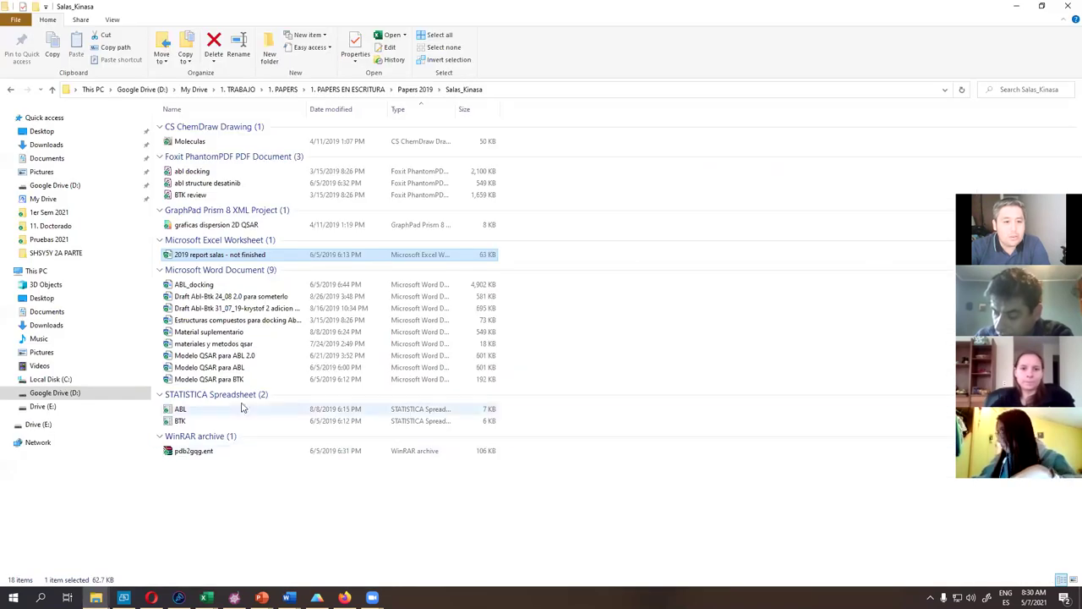
{"action": "double_click", "coordinate": [203, 410]}
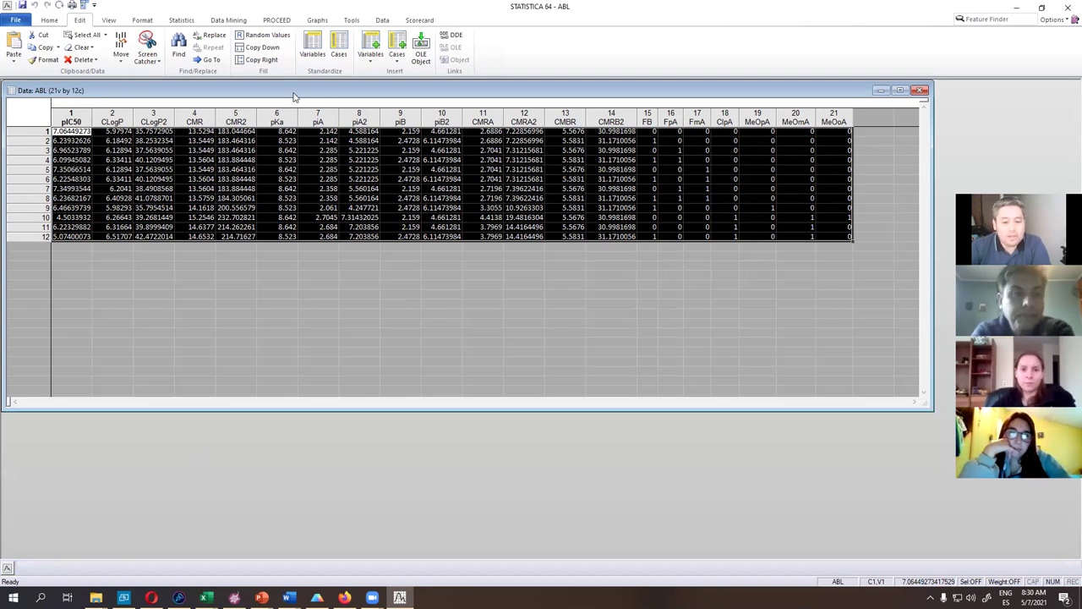
{"action": "left_click_drag", "start_coordinate": [294, 96], "coordinate": [300, 101]}
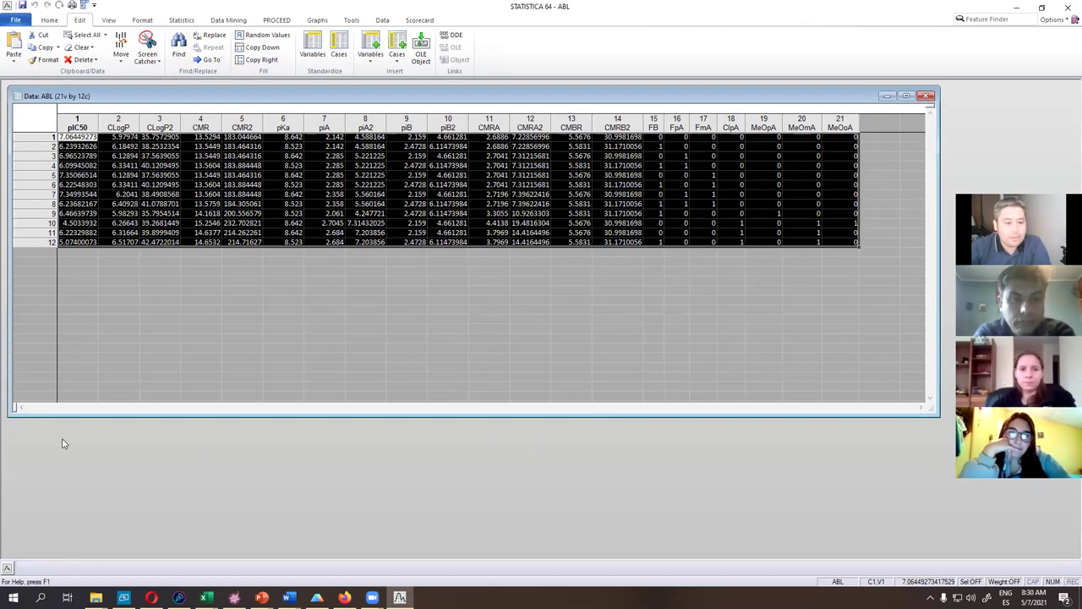
Start a General Linear Models analysis of the ABL data using Multiple regression with the quick specs dialog.
{"action": "left_click", "coordinate": [7, 569]}
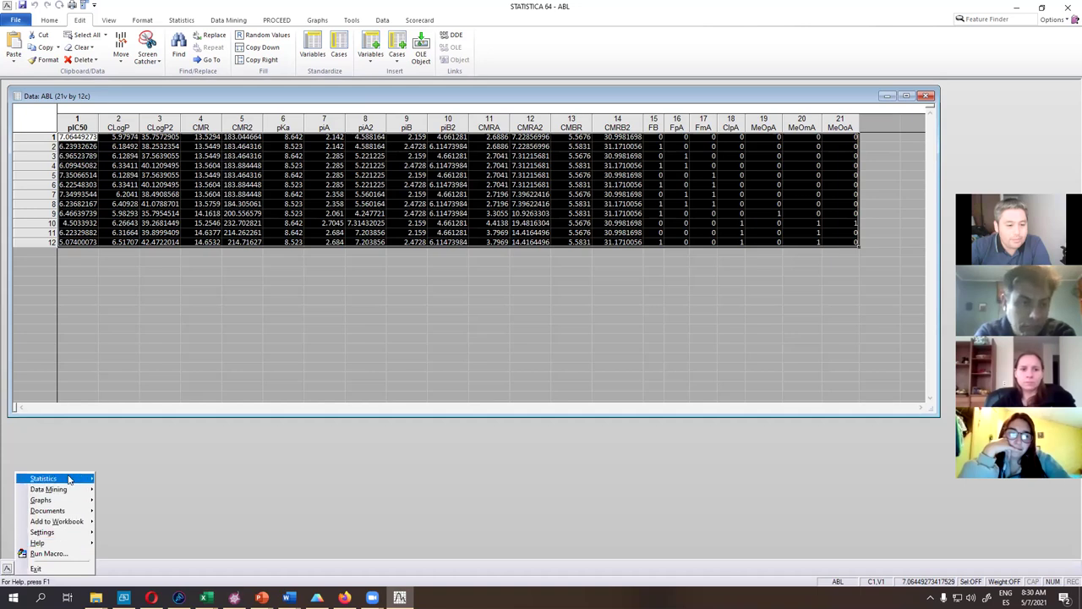
{"action": "mouse_move", "coordinate": [69, 479]}
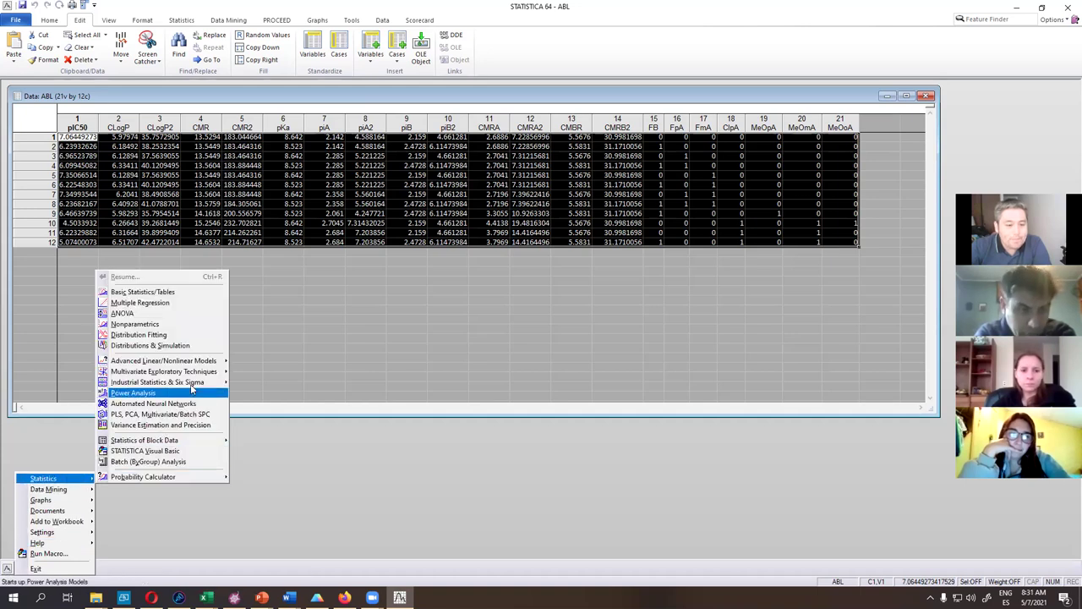
{"action": "mouse_move", "coordinate": [203, 363]}
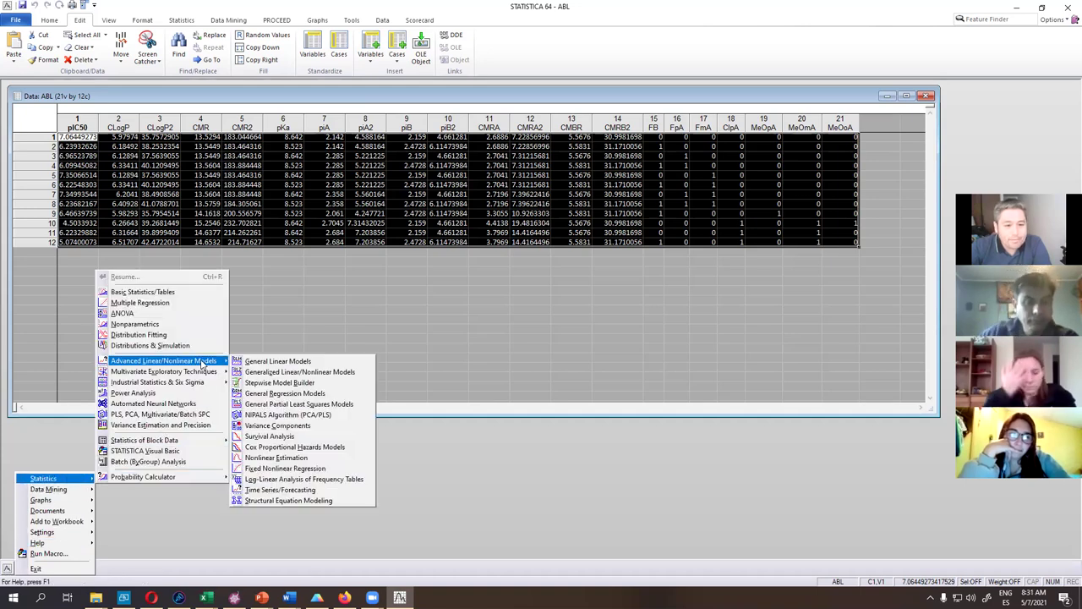
{"action": "left_click", "coordinate": [314, 362]}
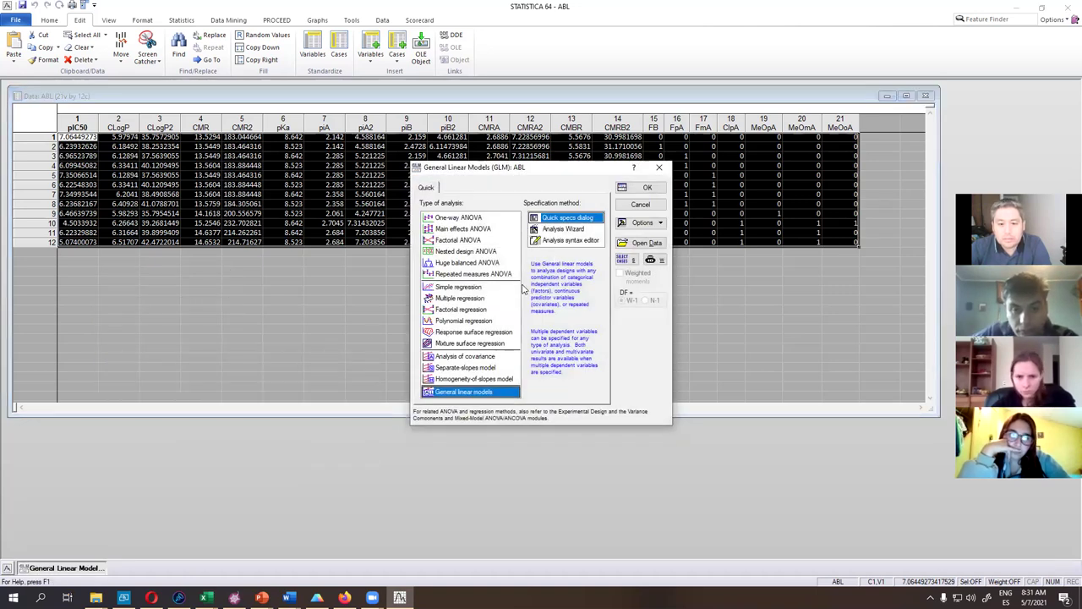
{"action": "left_click", "coordinate": [461, 298]}
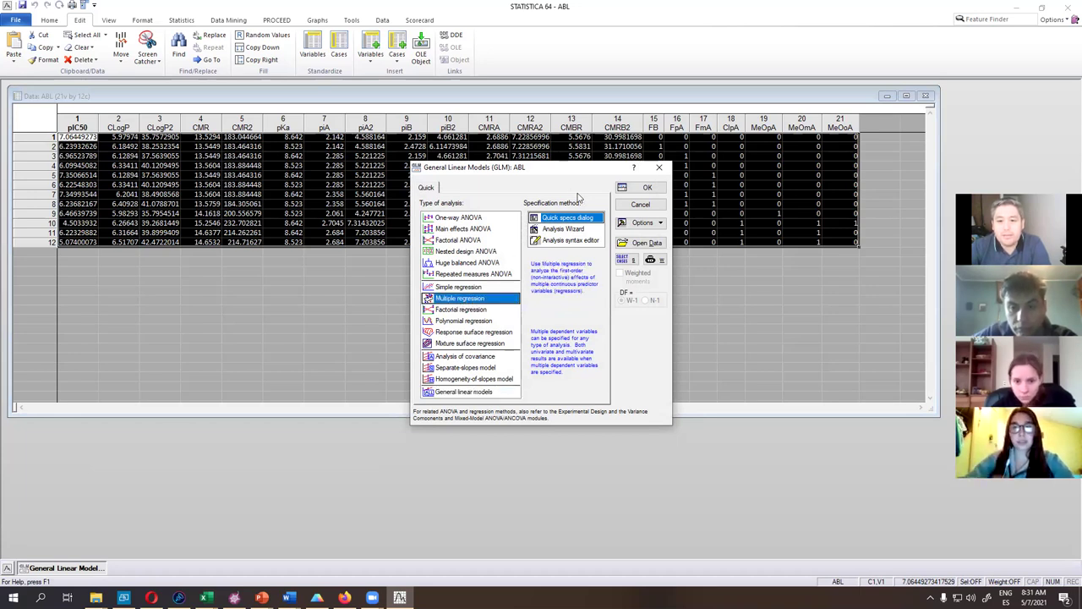
{"action": "left_click", "coordinate": [647, 188]}
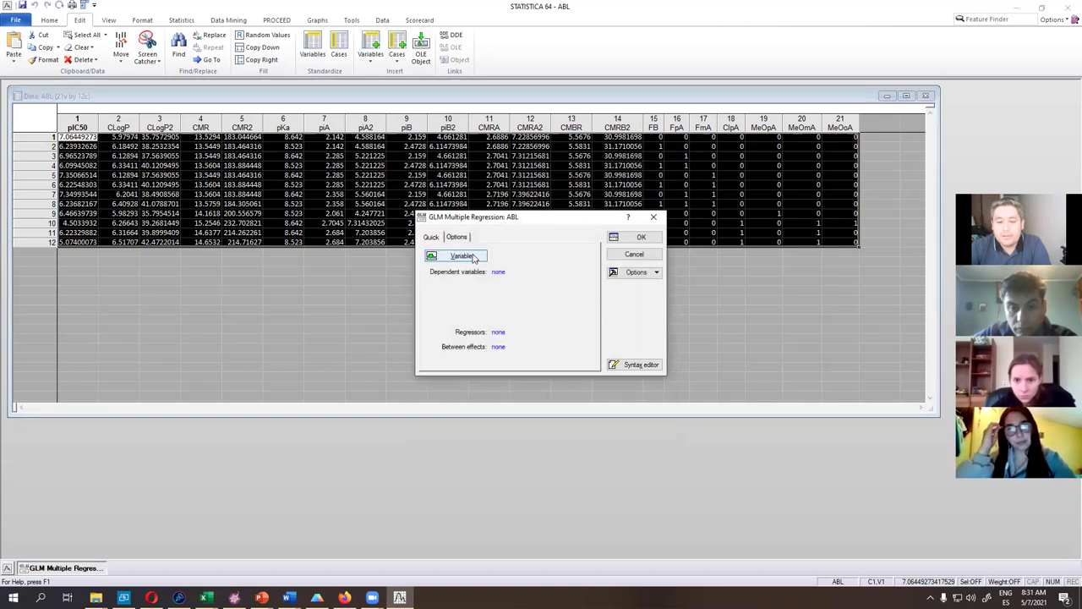
Set pIC50 as the dependent variable and variables 15-21, FB to MeOoA, as the regressors.
{"action": "left_click", "coordinate": [468, 261]}
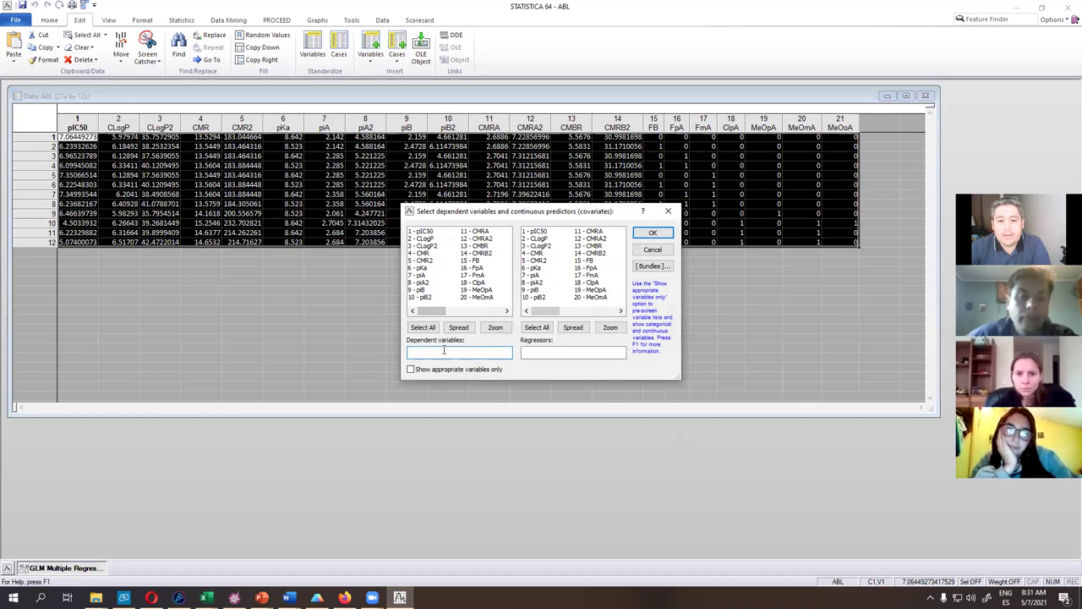
{"action": "left_click", "coordinate": [422, 233]}
{"action": "left_click", "coordinate": [427, 233]}
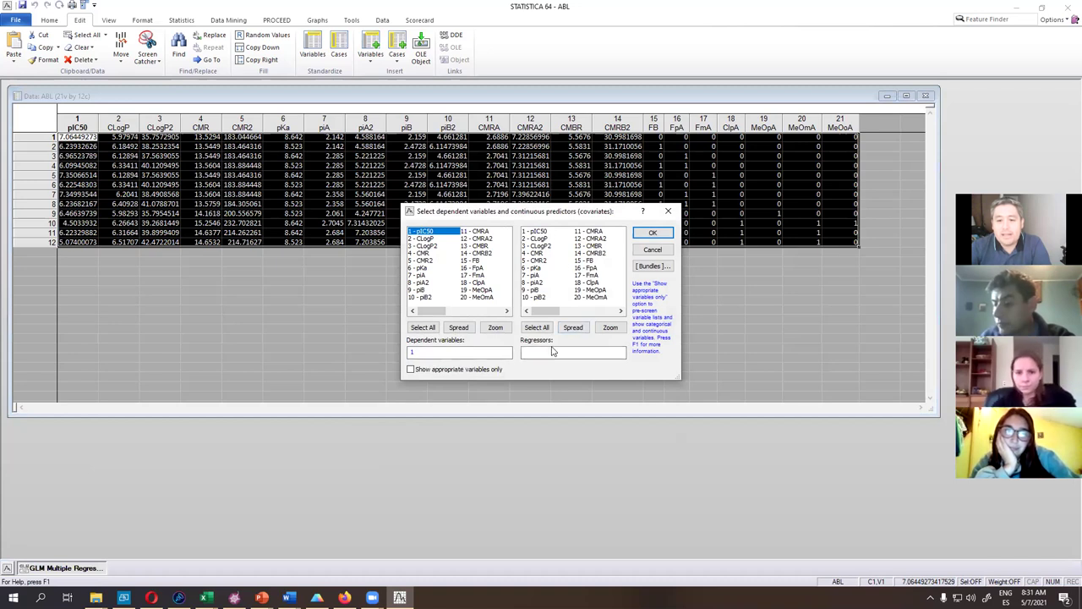
{"action": "left_click", "coordinate": [545, 243]}
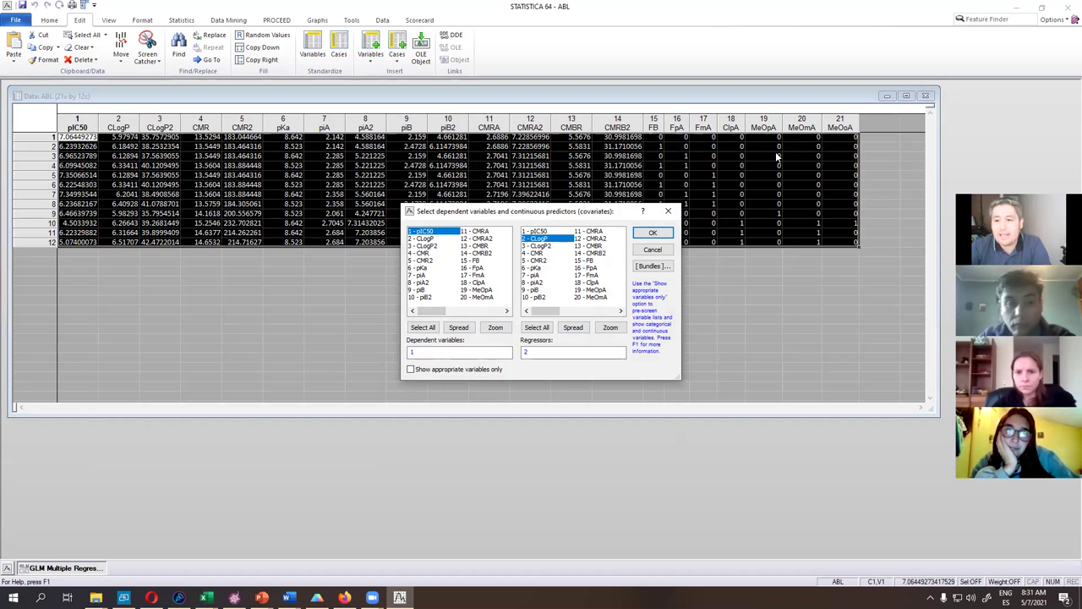
{"action": "left_click", "coordinate": [587, 261]}
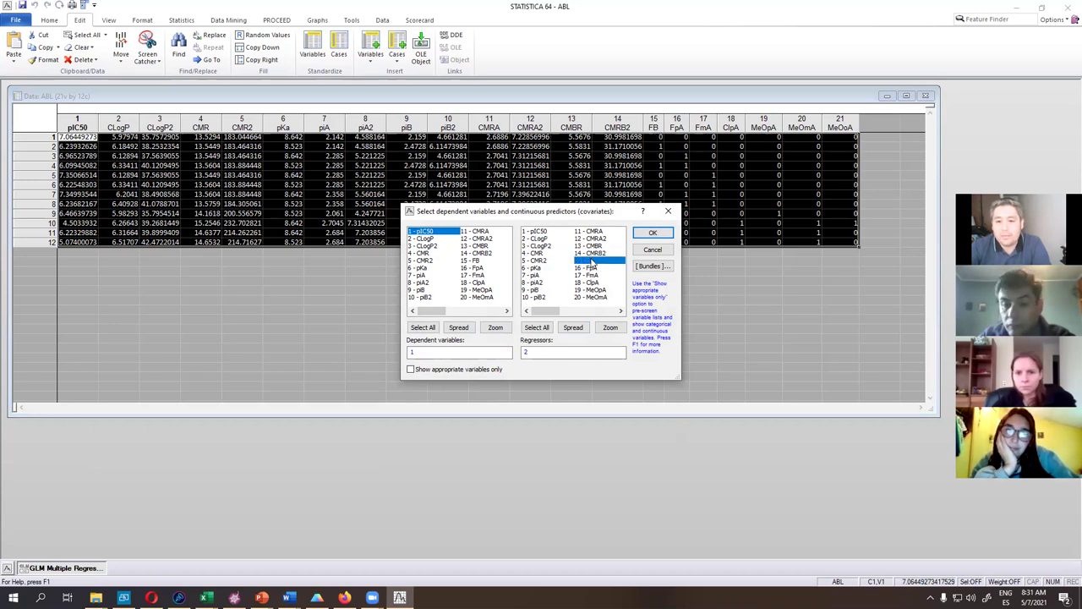
{"action": "left_click", "coordinate": [595, 233], "text": "shift"}
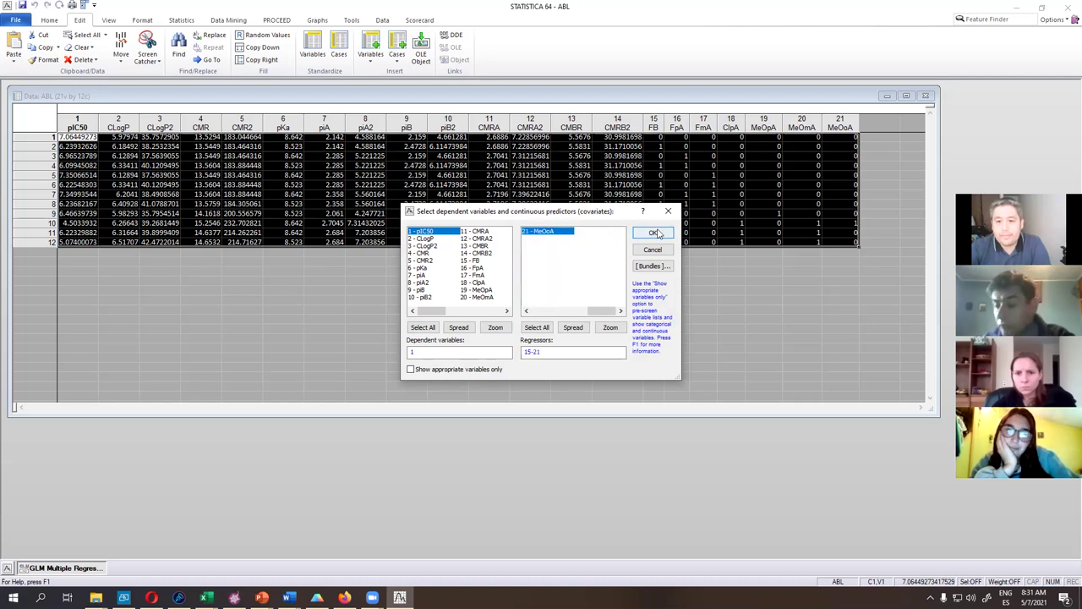
{"action": "left_click", "coordinate": [657, 233]}
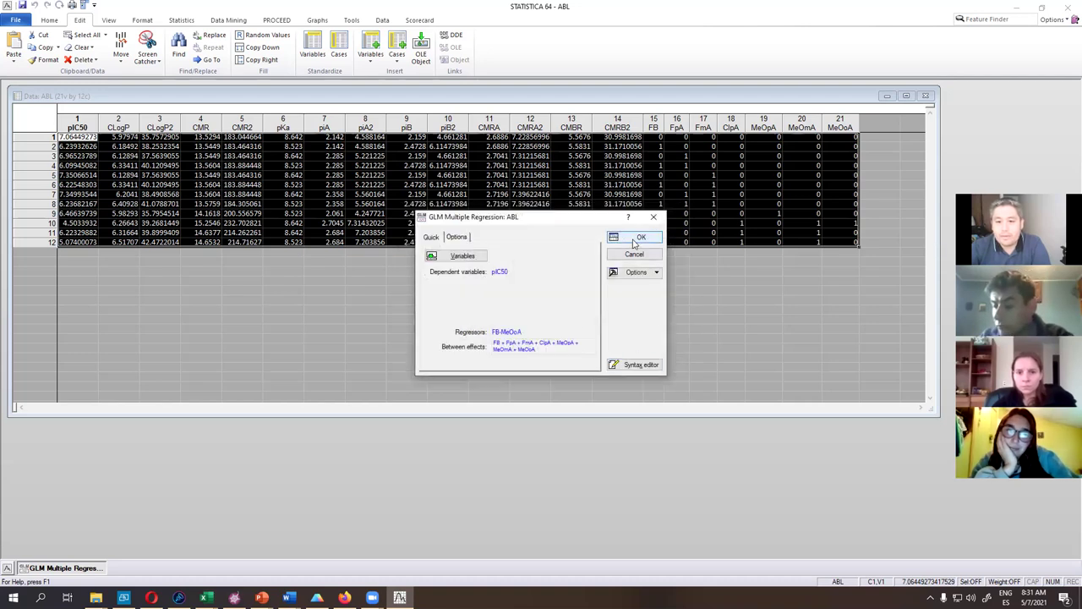
Run the multiple regression, generate the all-effects significance table for pIC50, and review its SS values from FB to Error.
{"action": "left_click", "coordinate": [636, 239]}
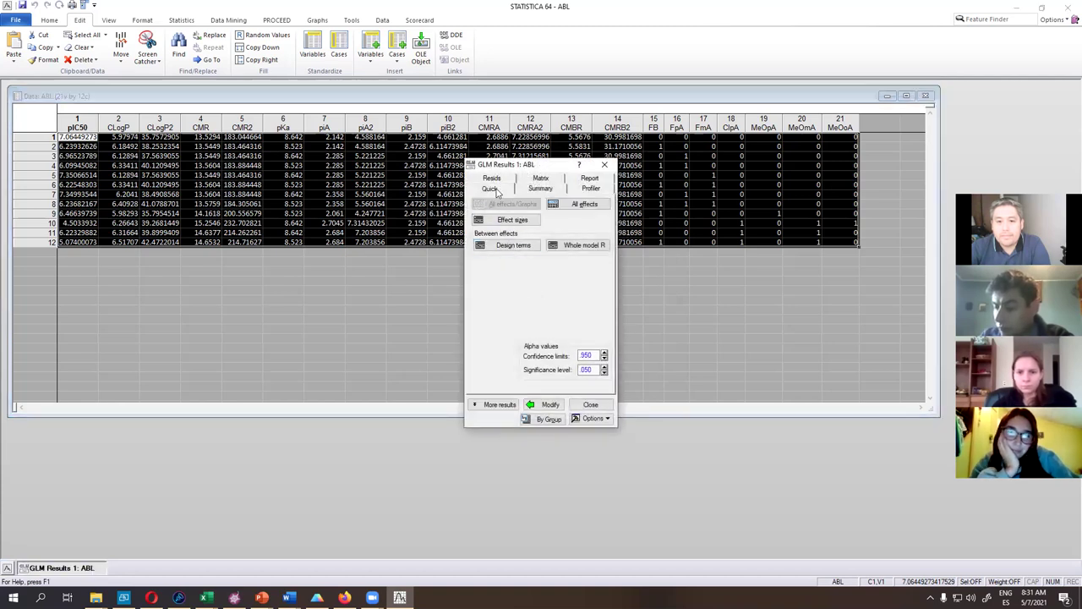
{"action": "left_click", "coordinate": [585, 204]}
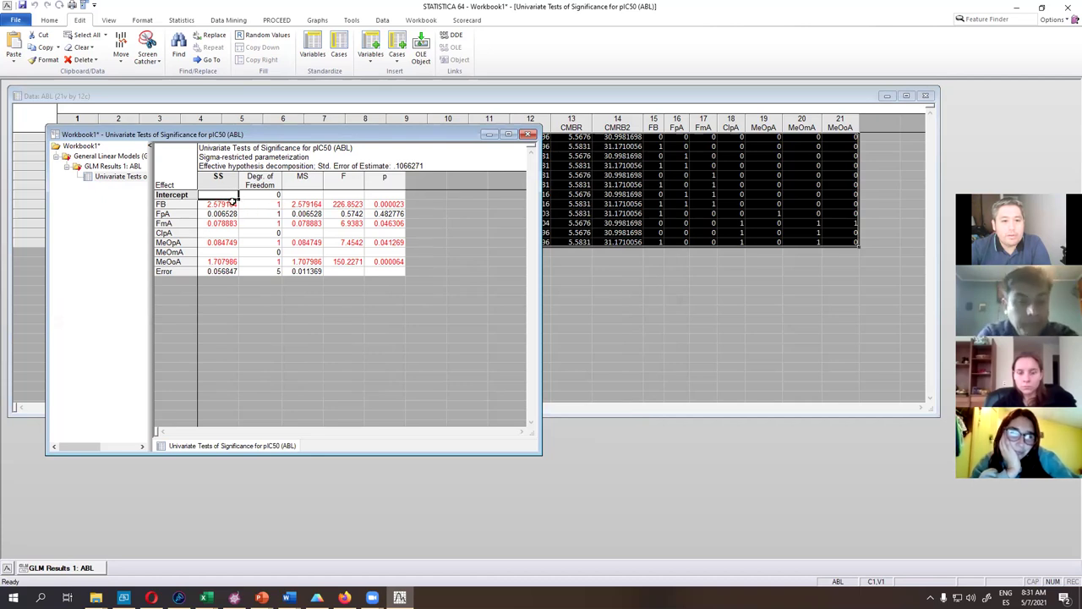
{"action": "left_click_drag", "start_coordinate": [228, 201], "coordinate": [211, 268]}
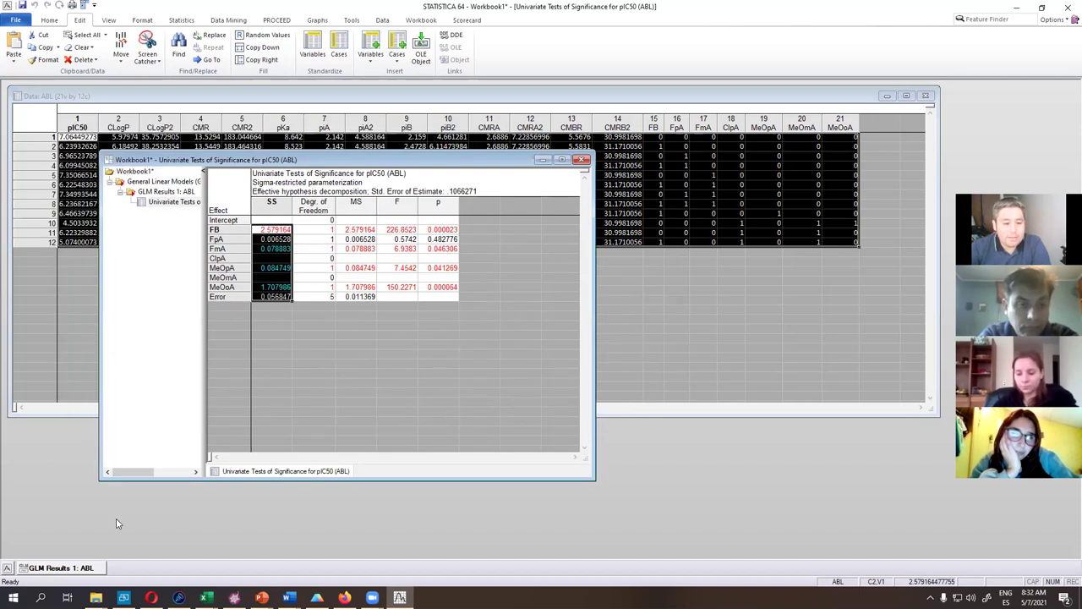
Generate the between-effects coefficients table from the GLM results and enlarge the workbook window to show all its columns.
{"action": "left_click", "coordinate": [85, 568]}
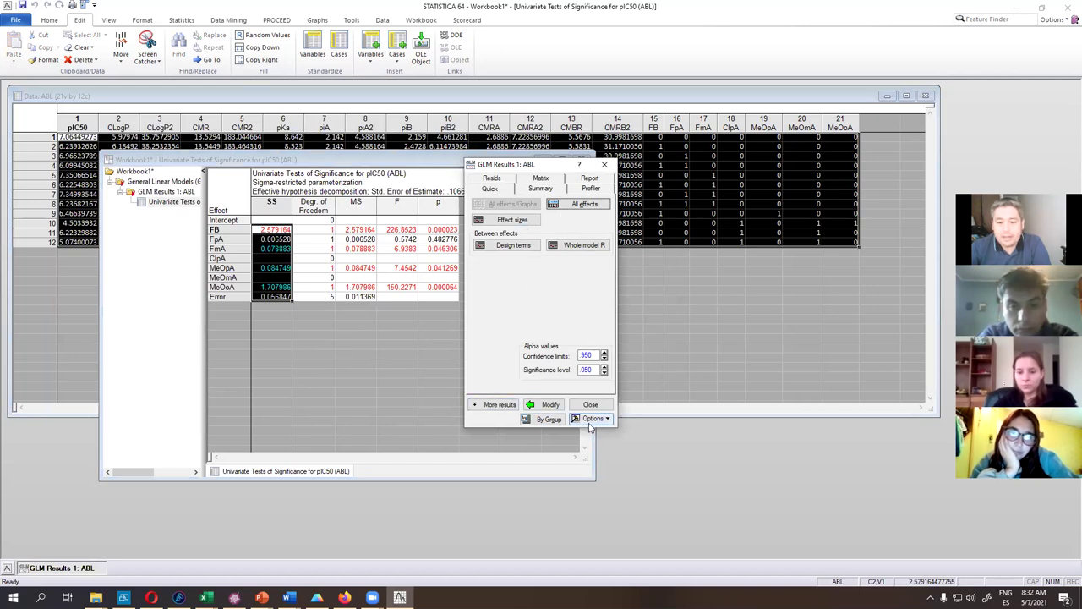
{"action": "left_click", "coordinate": [541, 189]}
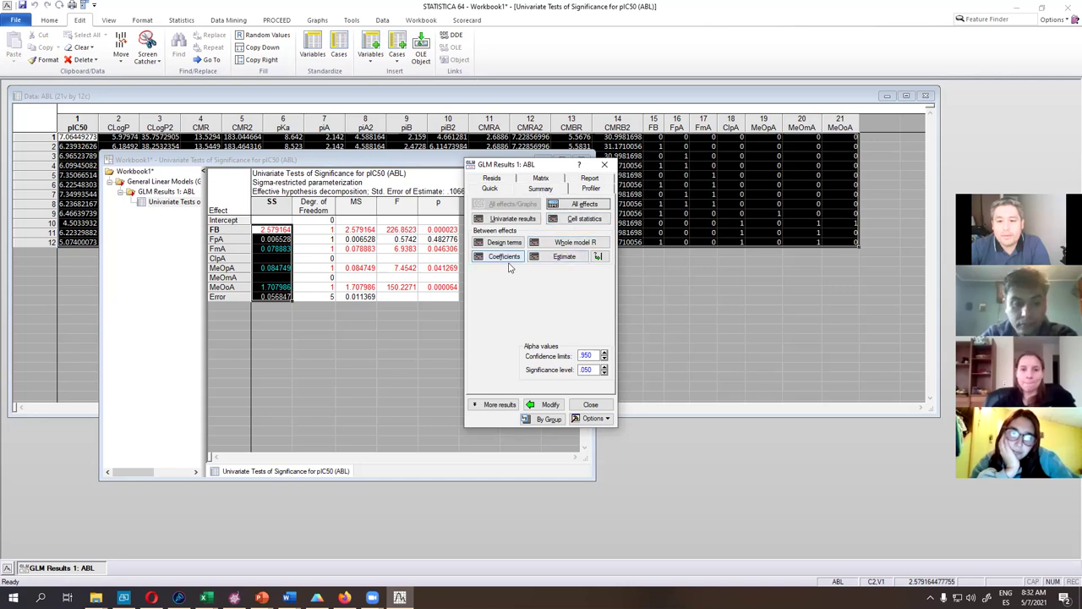
{"action": "left_click", "coordinate": [505, 261]}
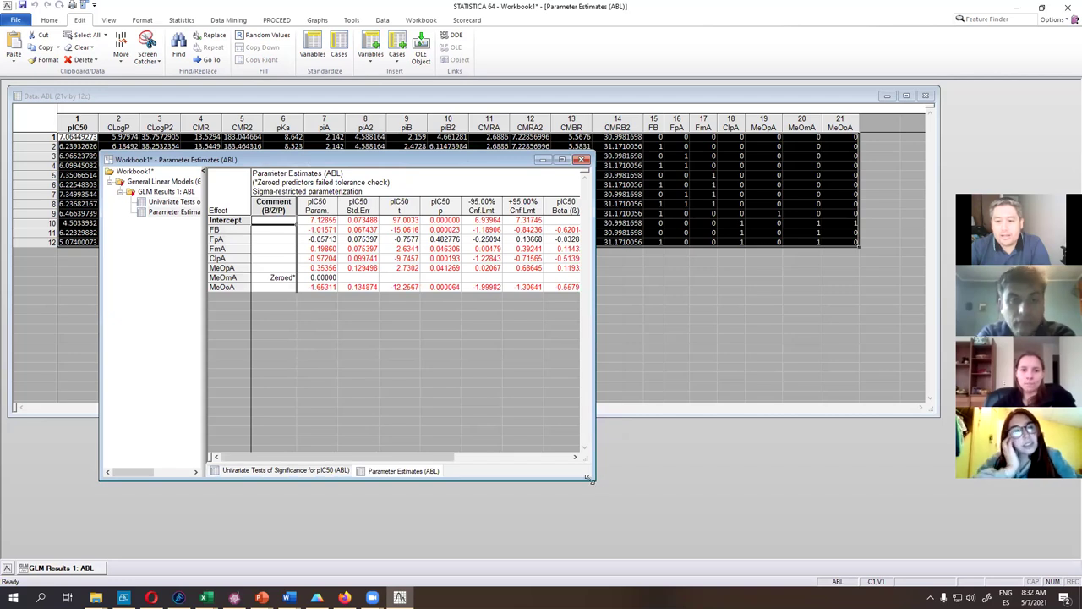
{"action": "left_click_drag", "start_coordinate": [589, 478], "coordinate": [895, 526]}
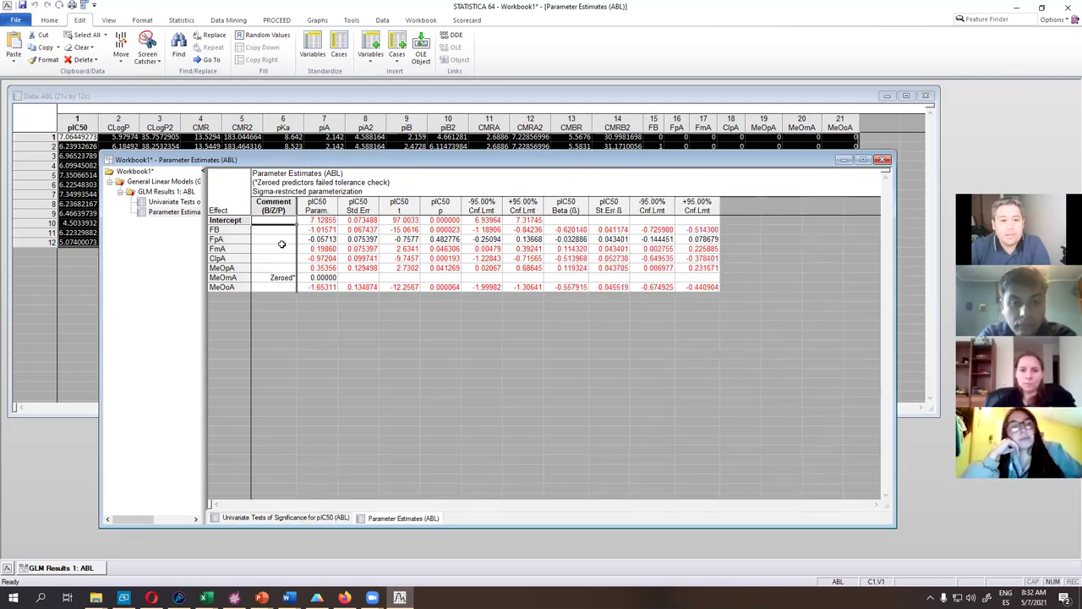
Examine the pIC50 parameter estimates from the intercept through MeOoA, including the comment on MeOmA.
{"action": "left_click", "coordinate": [320, 219]}
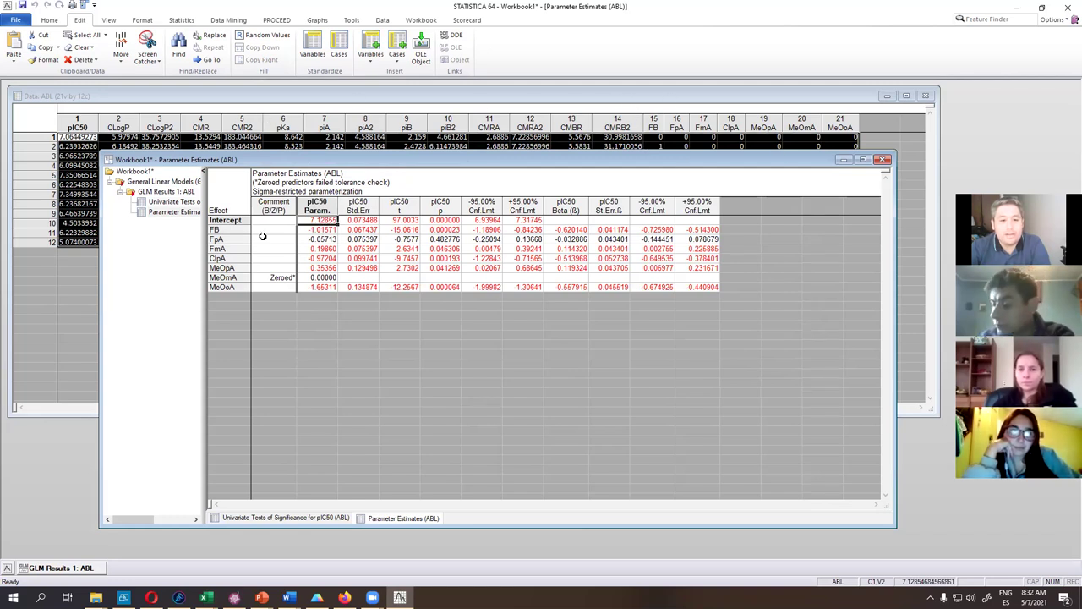
{"action": "left_click", "coordinate": [321, 229]}
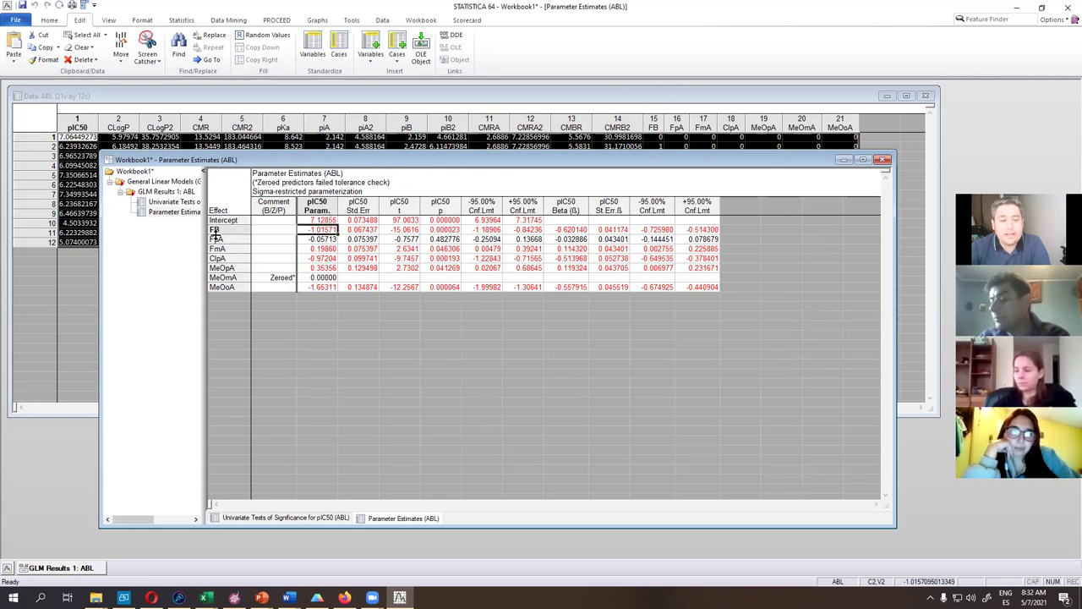
{"action": "left_click", "coordinate": [324, 238]}
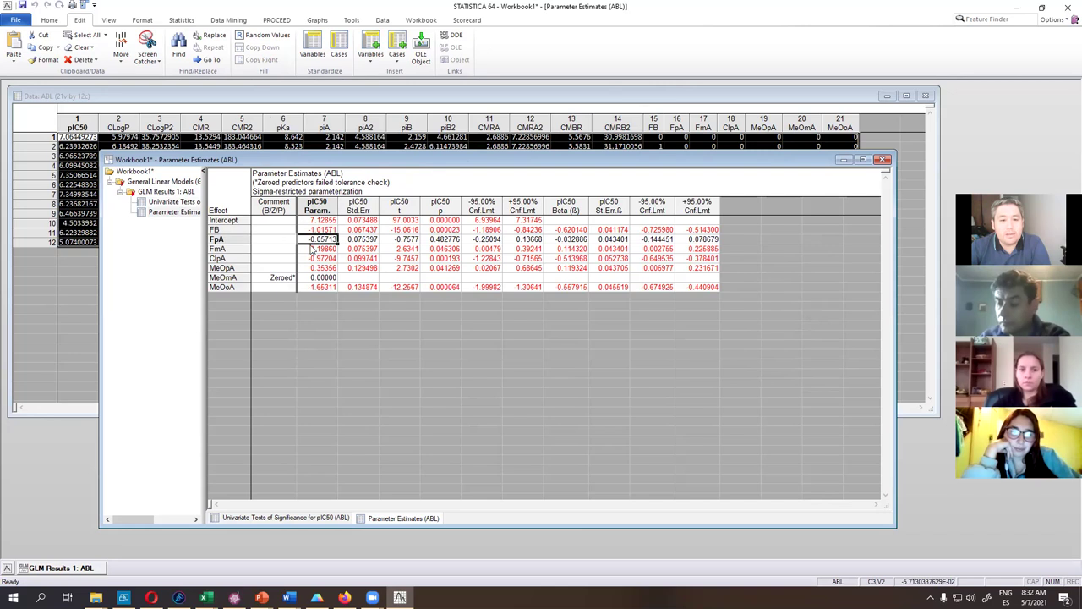
{"action": "left_click", "coordinate": [313, 248]}
{"action": "left_click", "coordinate": [312, 257]}
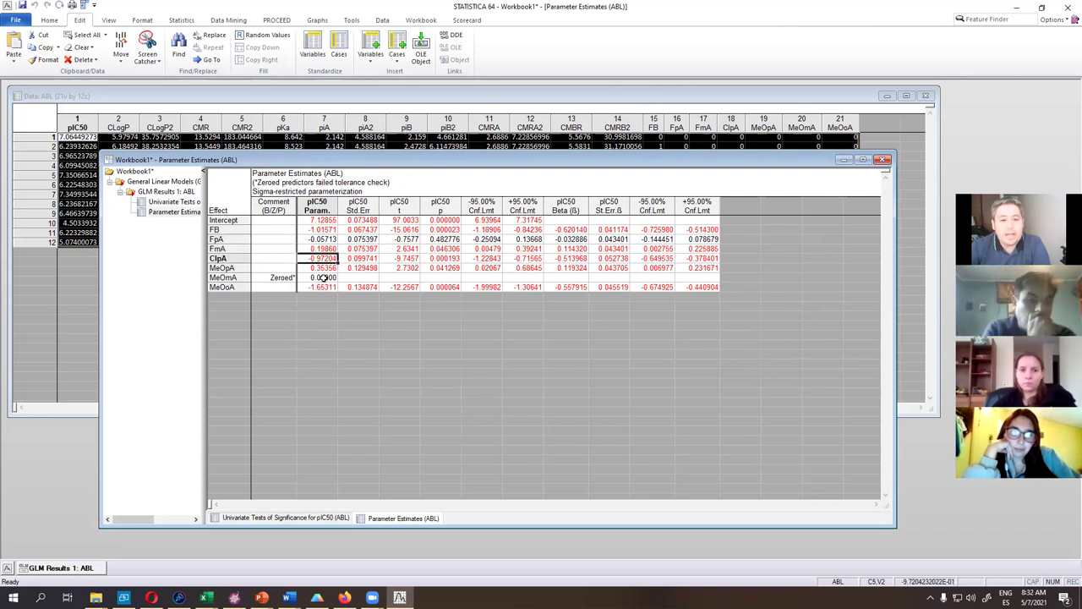
{"action": "left_click_drag", "start_coordinate": [324, 278], "coordinate": [254, 277]}
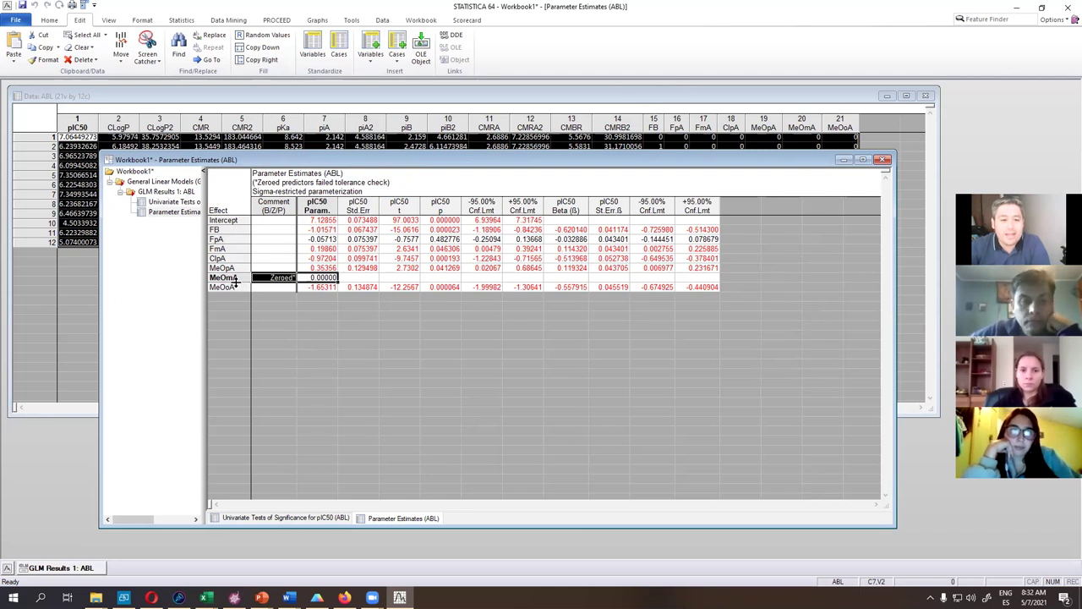
{"action": "left_click", "coordinate": [326, 287]}
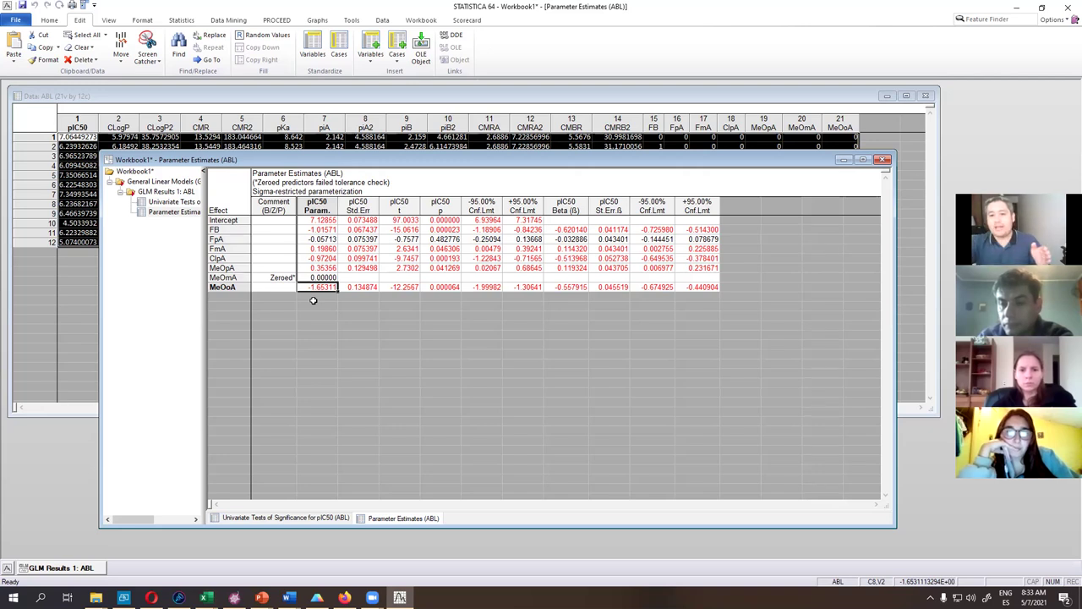
Plot the observed against predicted pIC50 values from the residuals options of the GLM results.
{"action": "left_click", "coordinate": [81, 570]}
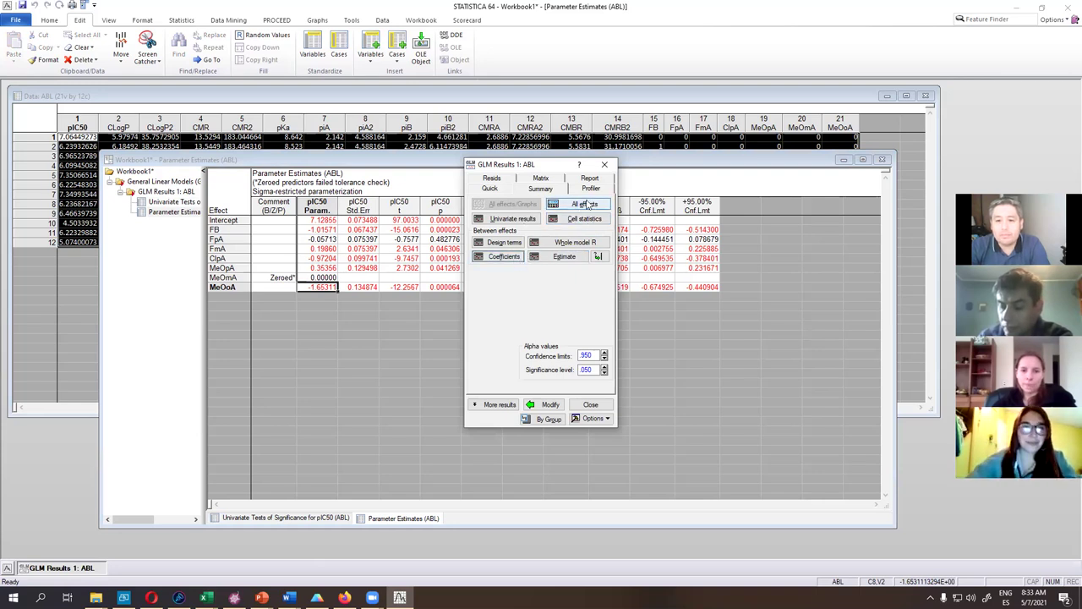
{"action": "left_click", "coordinate": [494, 190]}
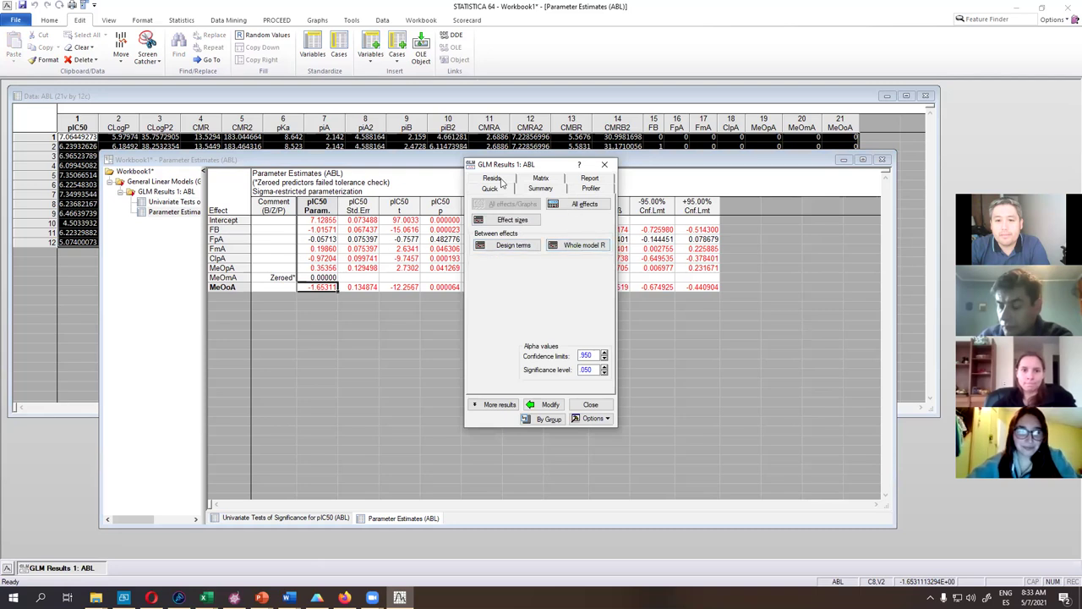
{"action": "left_click", "coordinate": [500, 181]}
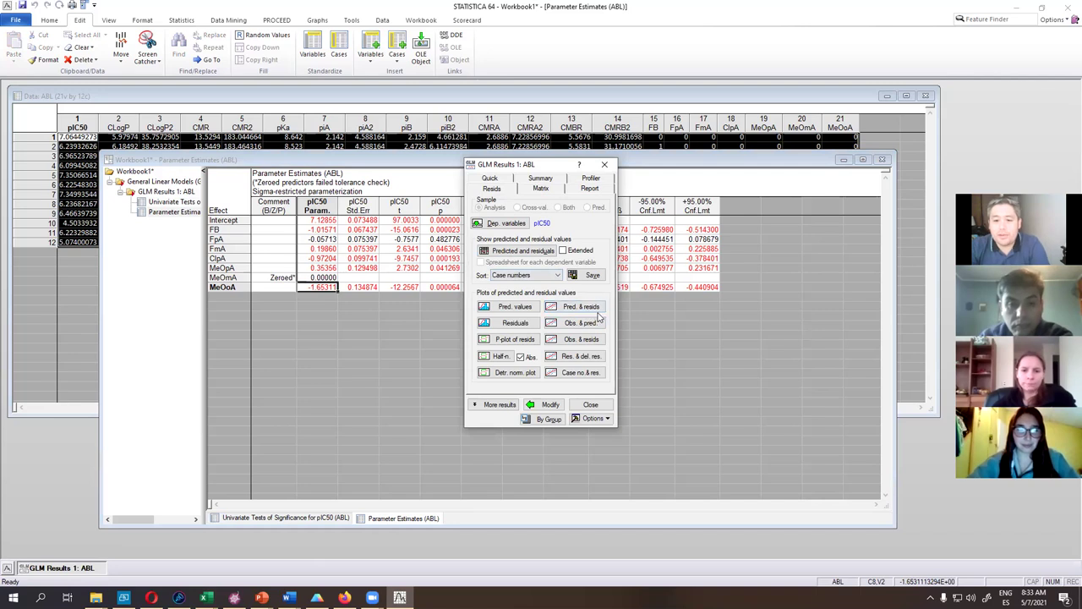
{"action": "left_click", "coordinate": [580, 322]}
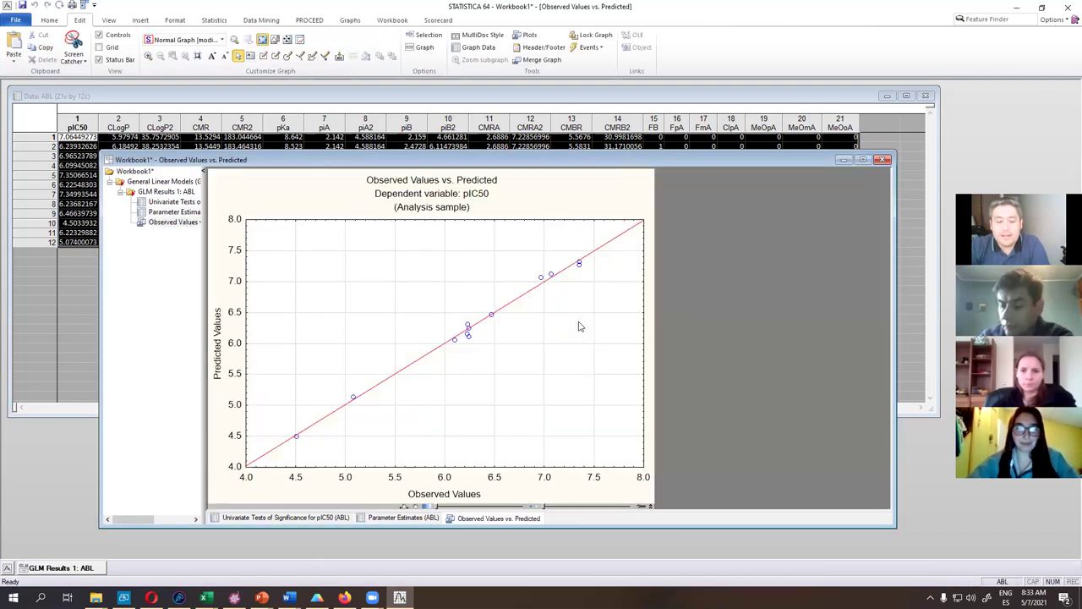